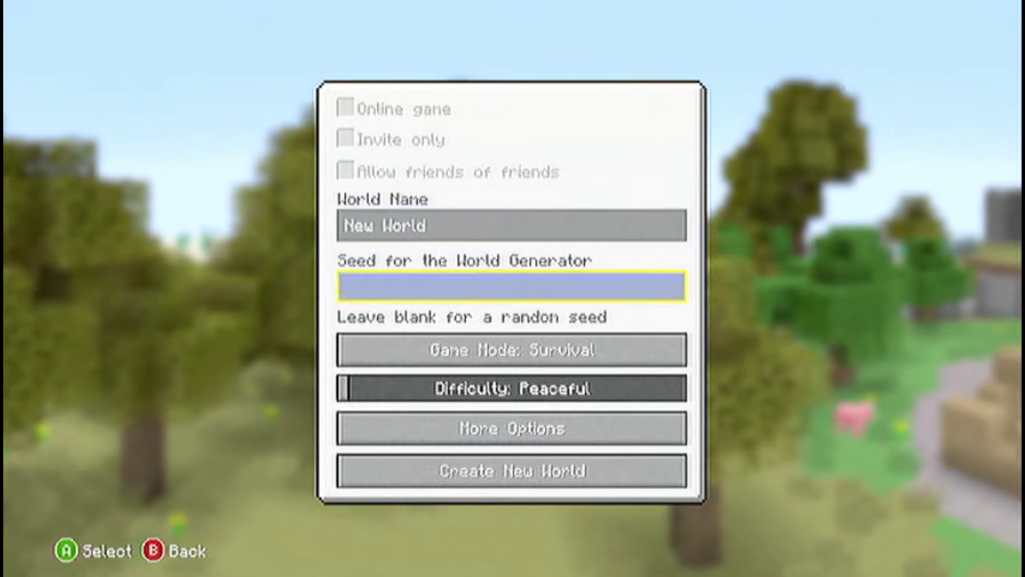
Create a new world in Survival mode with Peaceful difficulty and a blank seed.
key(Down)
key(Return)
key(Return)
key(Return)
key(Return)
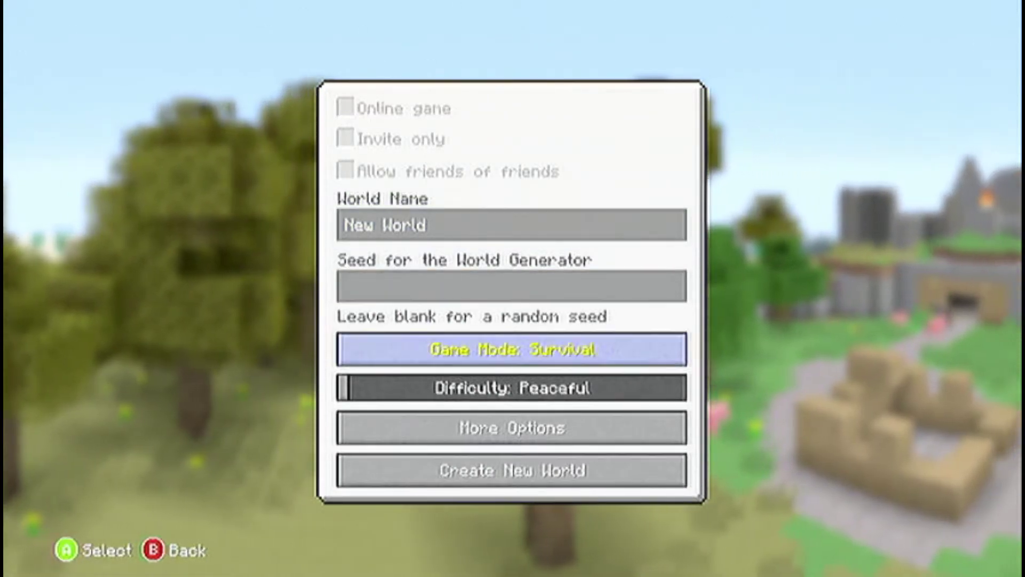
key(Down)
key(Down)
key(Down)
key(Return)
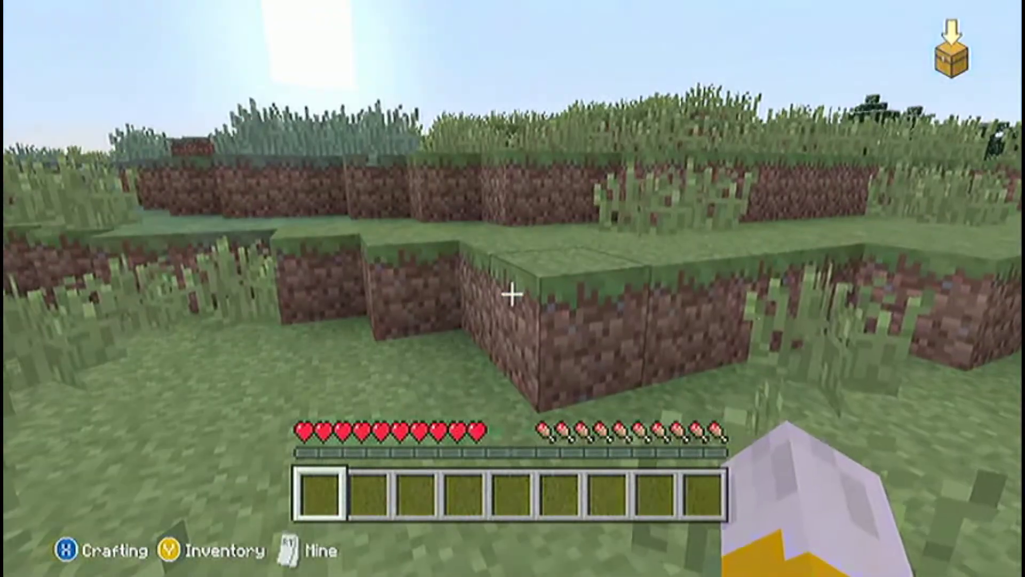
Place the map from the inventory into the first hotbar slot as the item to modify.
key(e)
click(373, 401)
key(Escape)
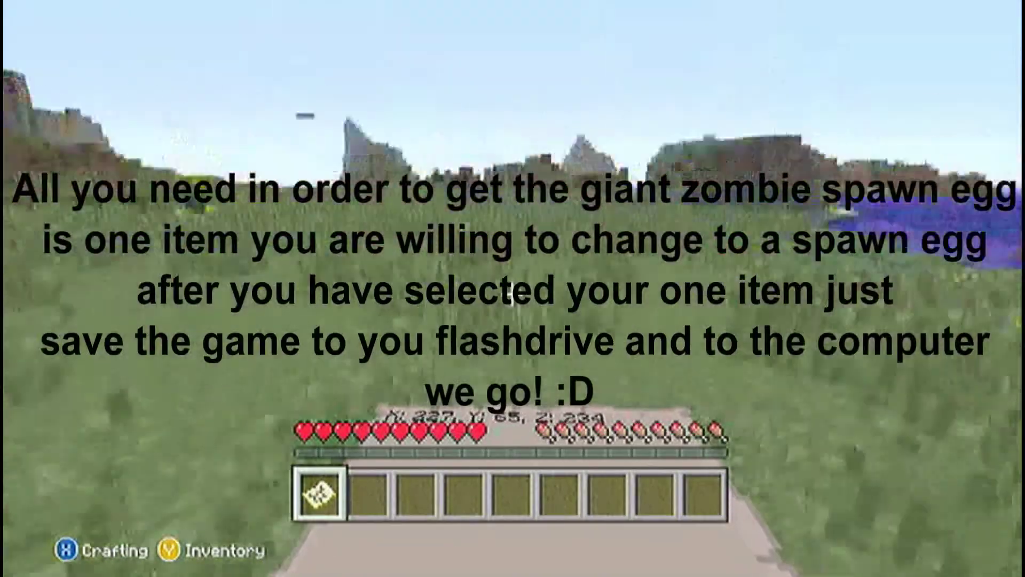
Save the game, overwriting any previous save for this world.
key(Escape)
key(Return)
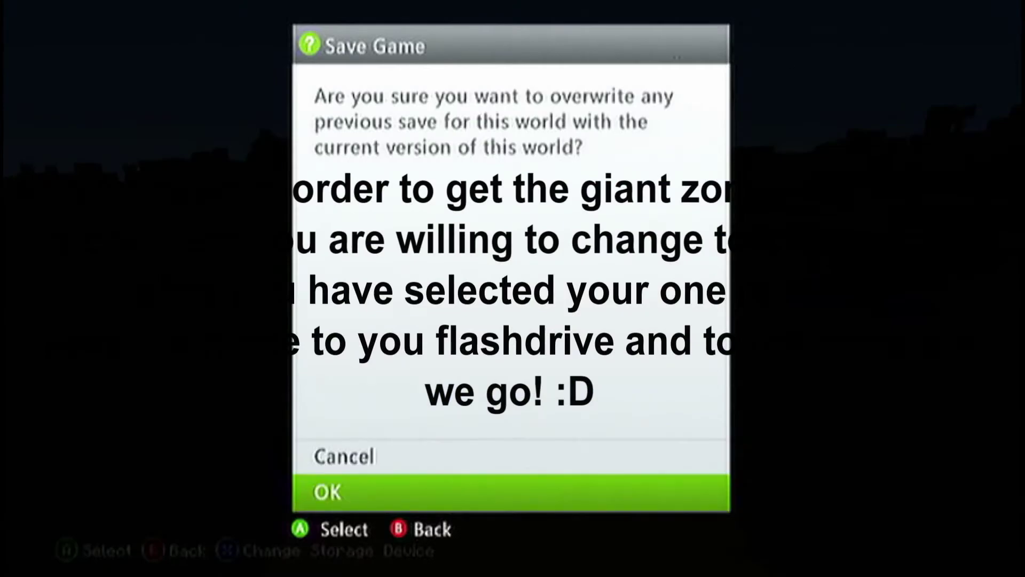
key(Return)
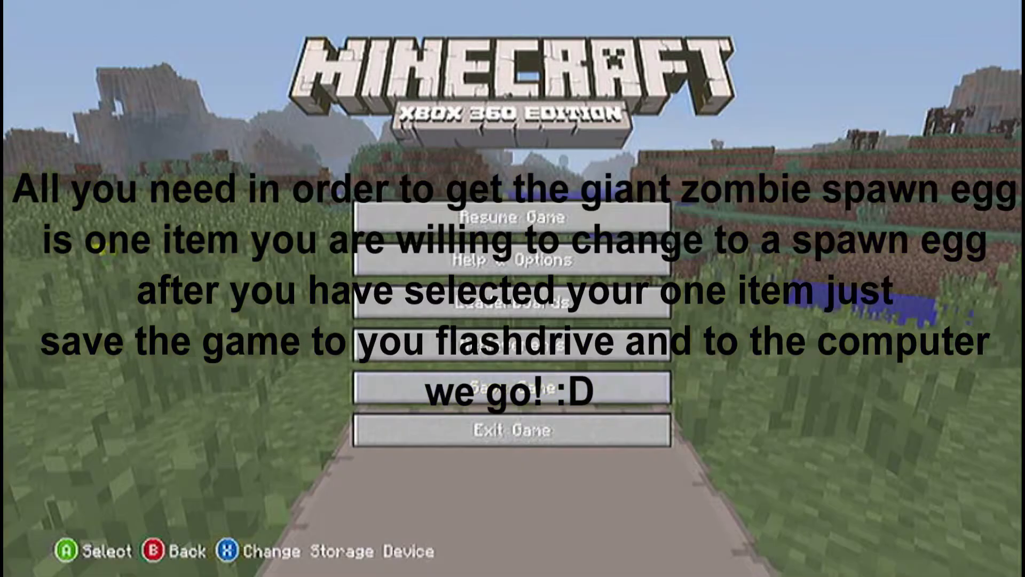
Exit the world to the main menu without saving again and confirm the exit.
key(Escape)
key(Escape)
key(x)
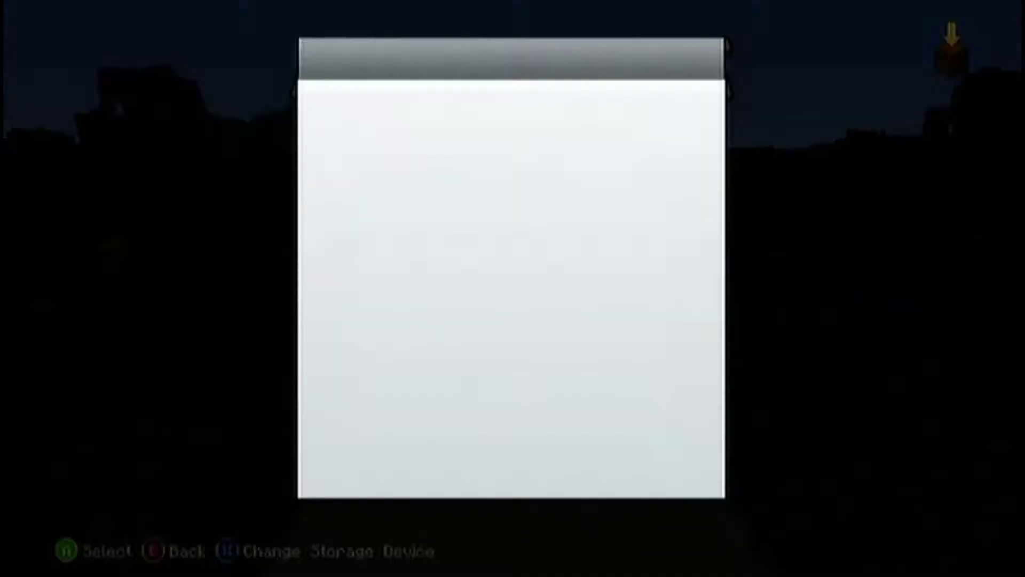
key(Down)
key(Down)
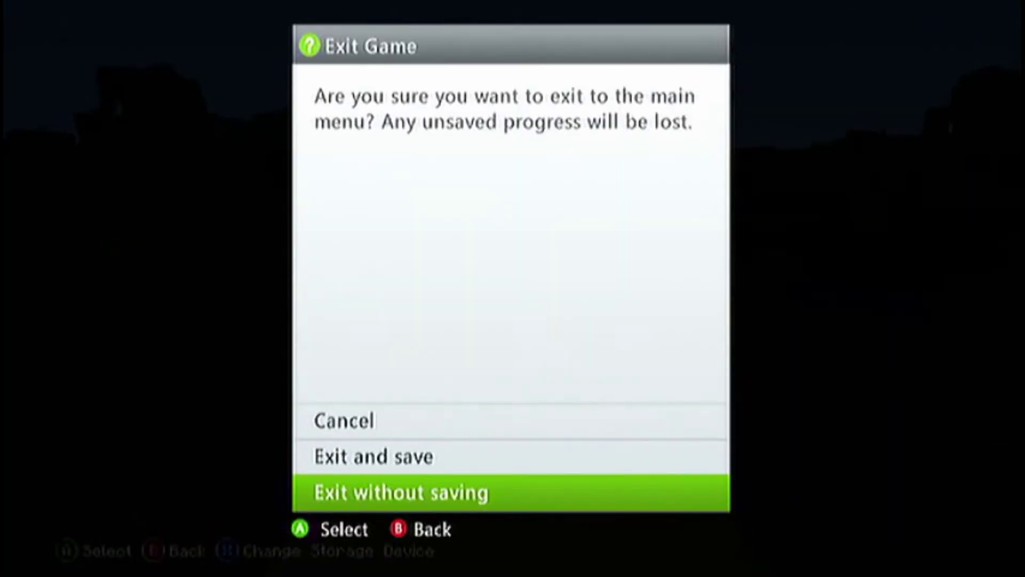
key(Return)
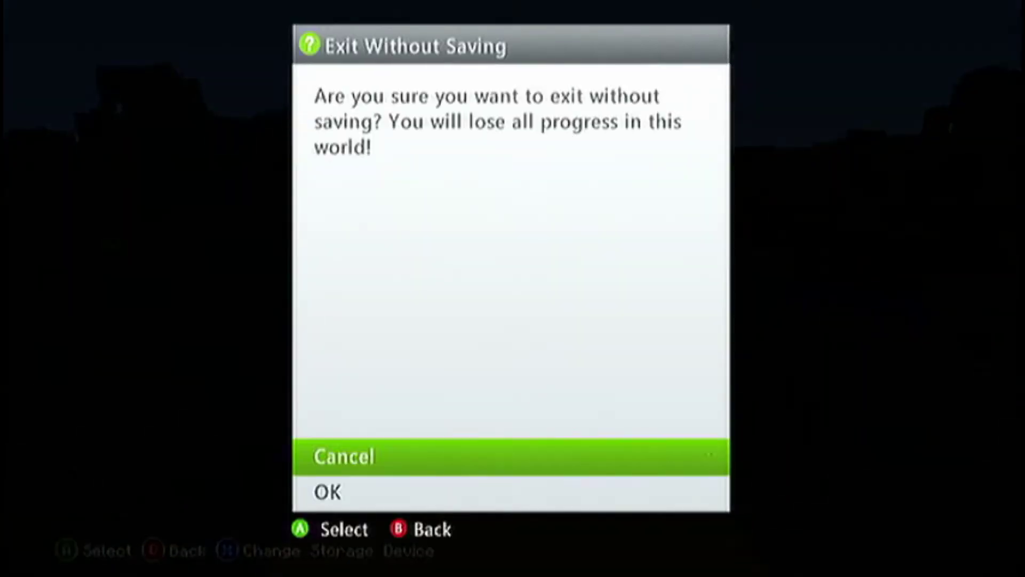
key(Down)
key(Return)
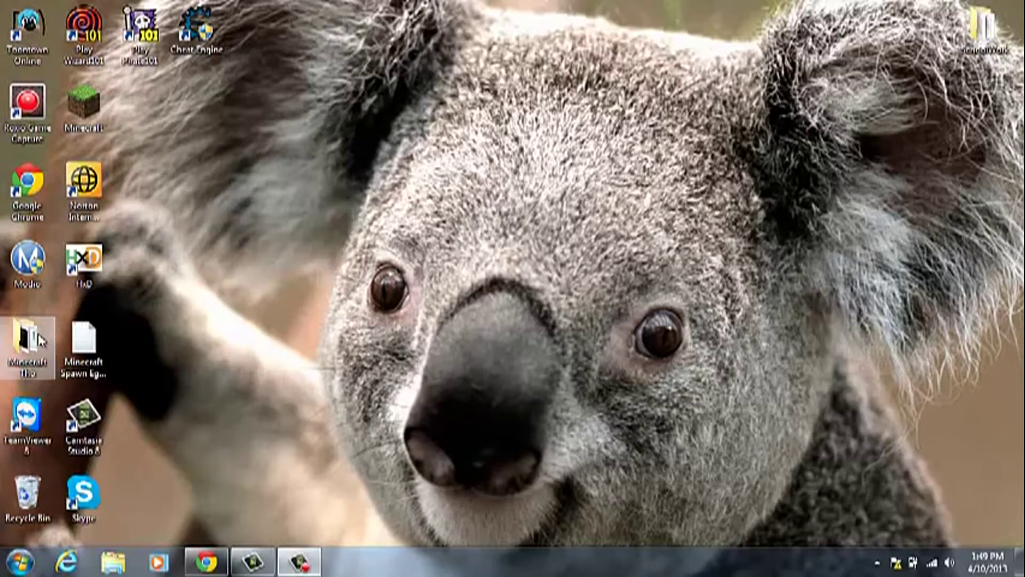
Look at the contents of the Minecraft Tho folder and search the computer for the cmd program.
click(28, 347)
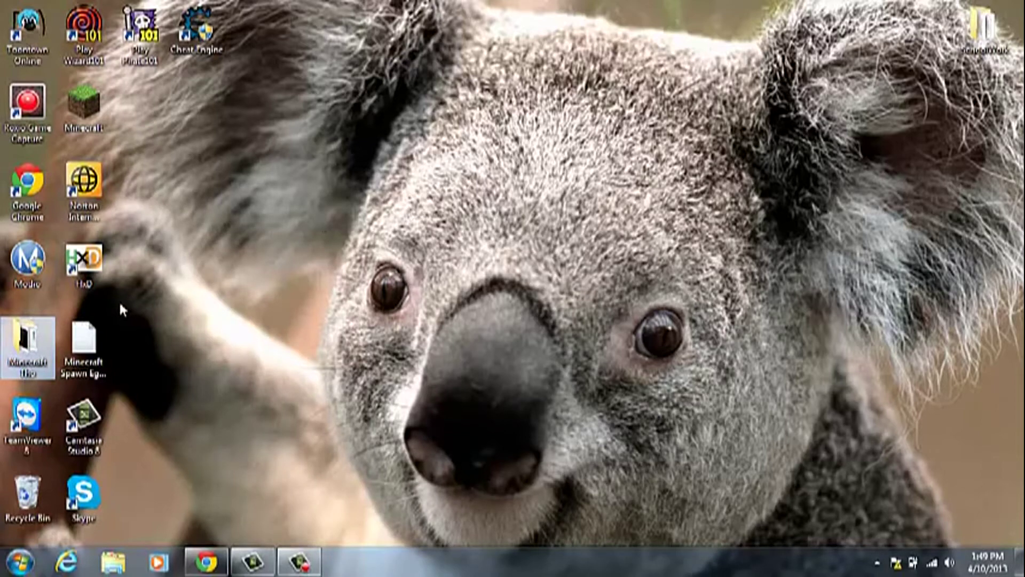
double_click(27, 345)
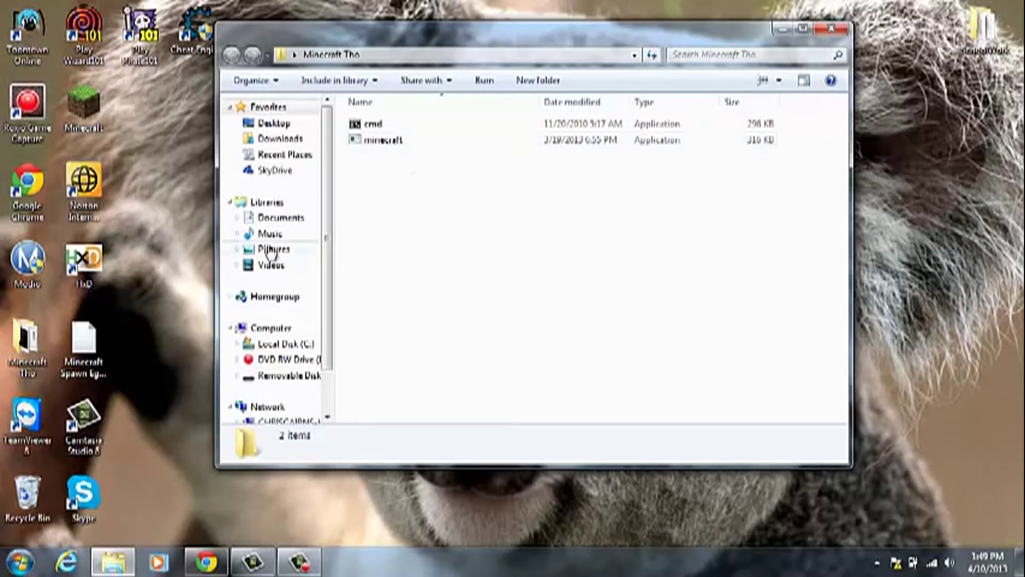
click(20, 561)
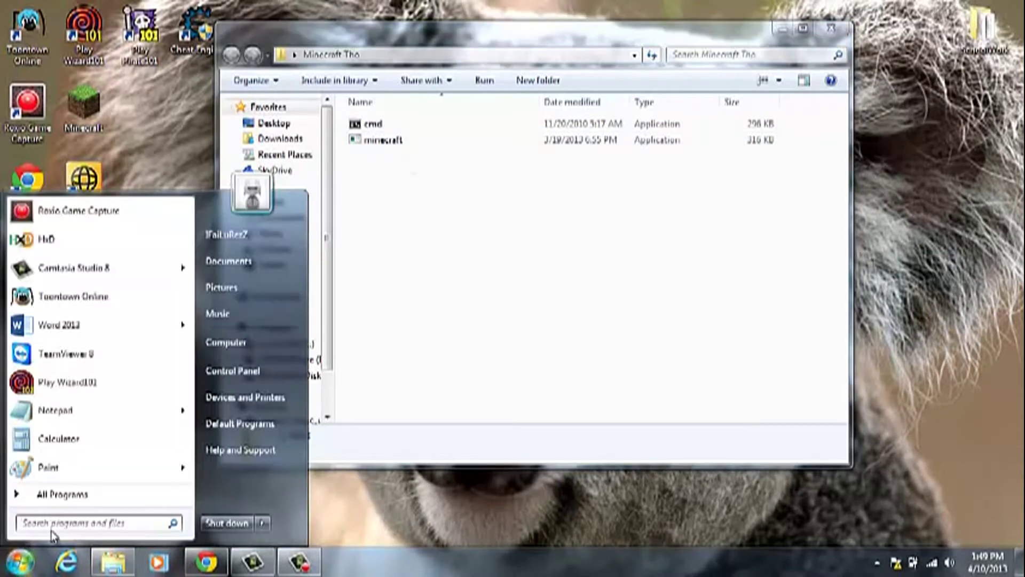
click(52, 522)
text(cmd)
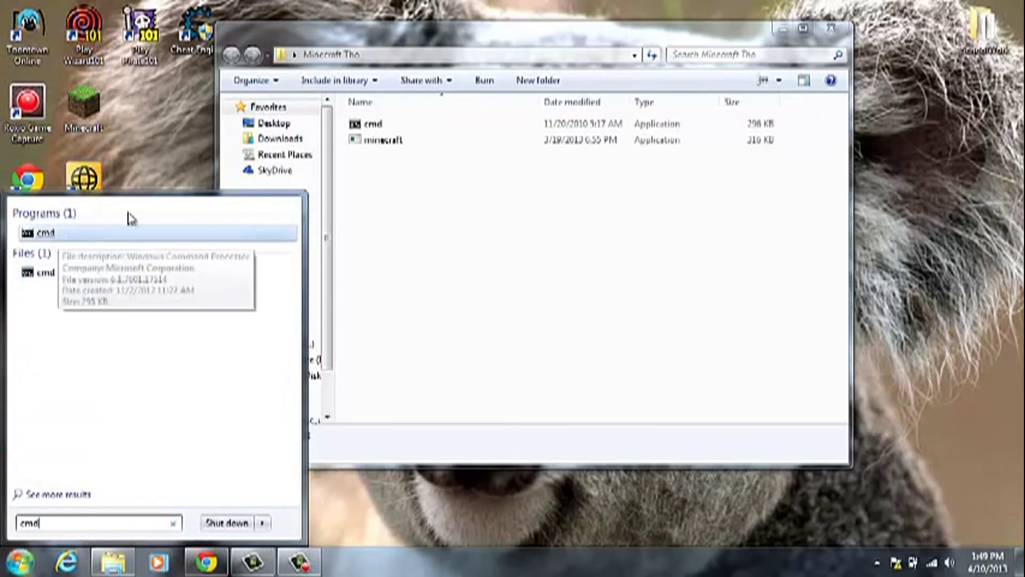
click(411, 213)
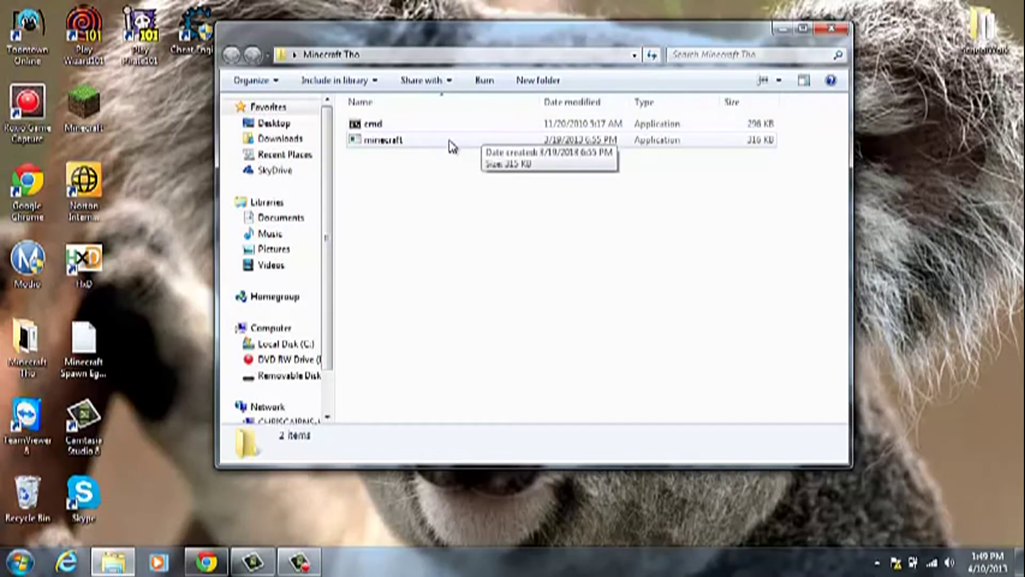
click(828, 32)
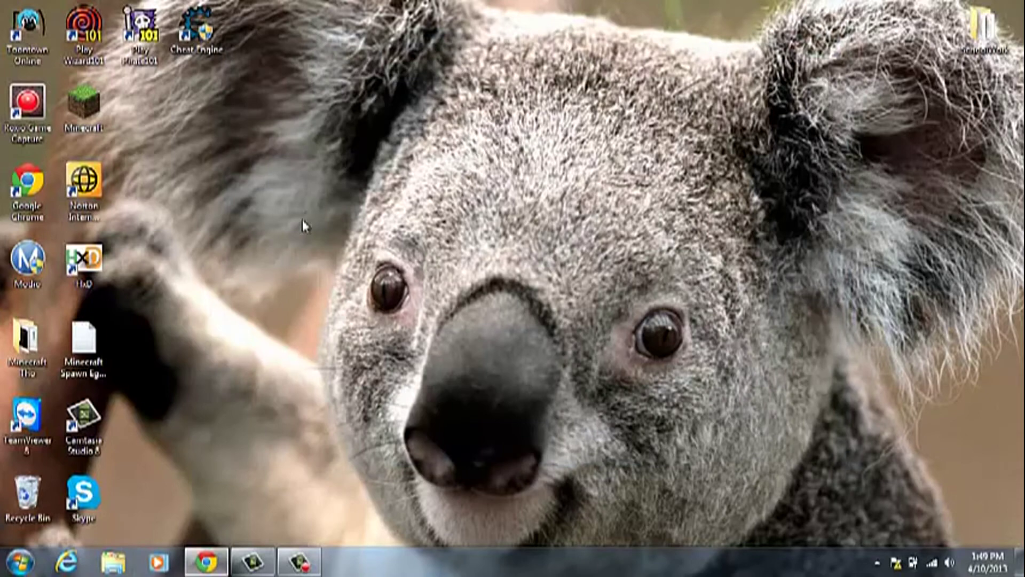
click(22, 279)
double_click(23, 278)
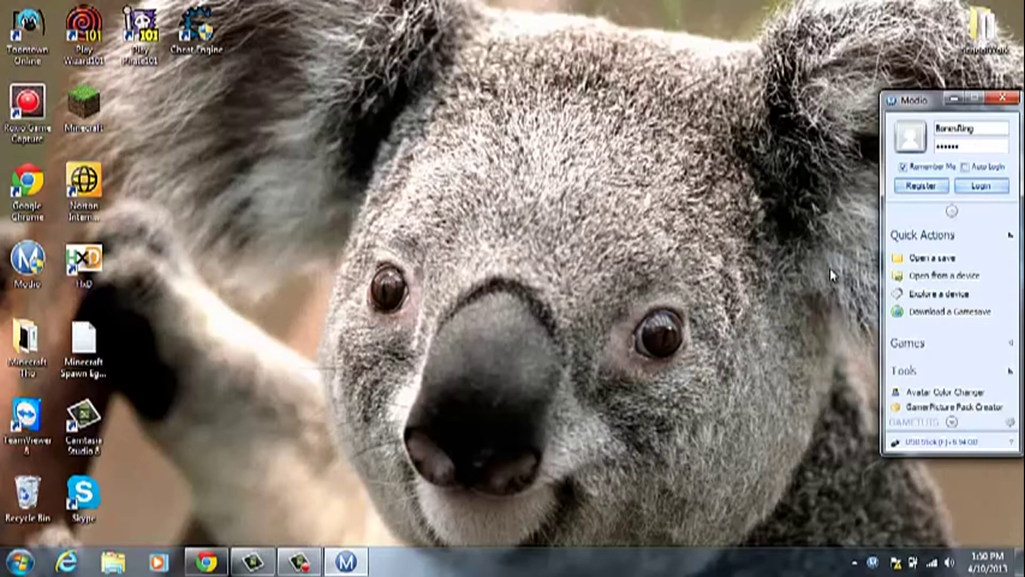
click(914, 275)
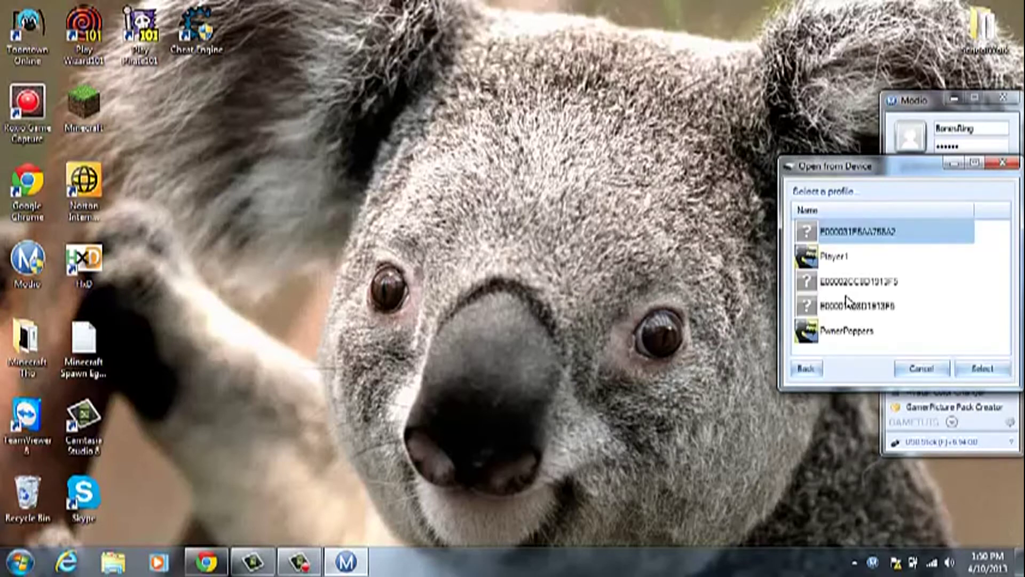
double_click(845, 307)
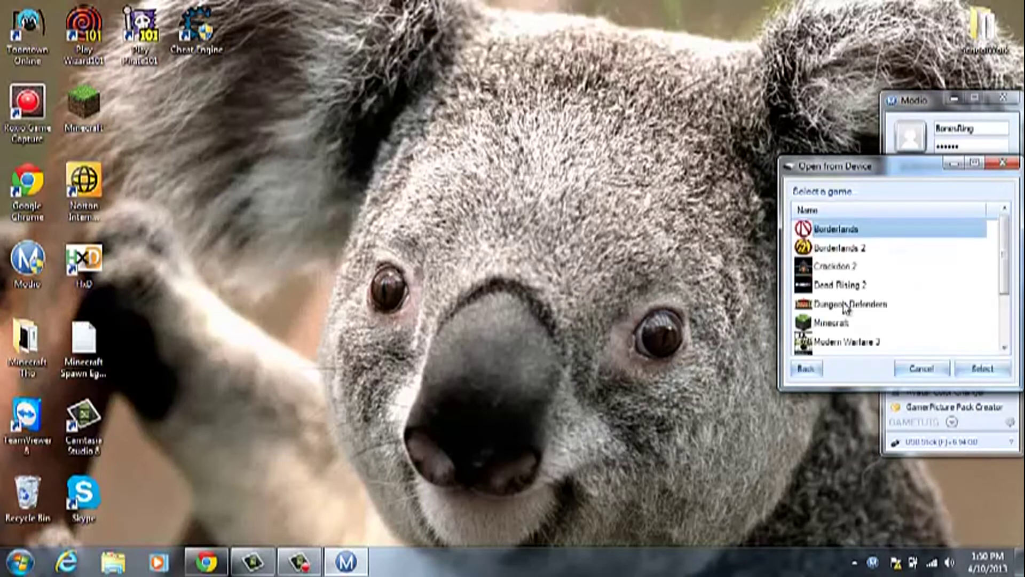
double_click(839, 323)
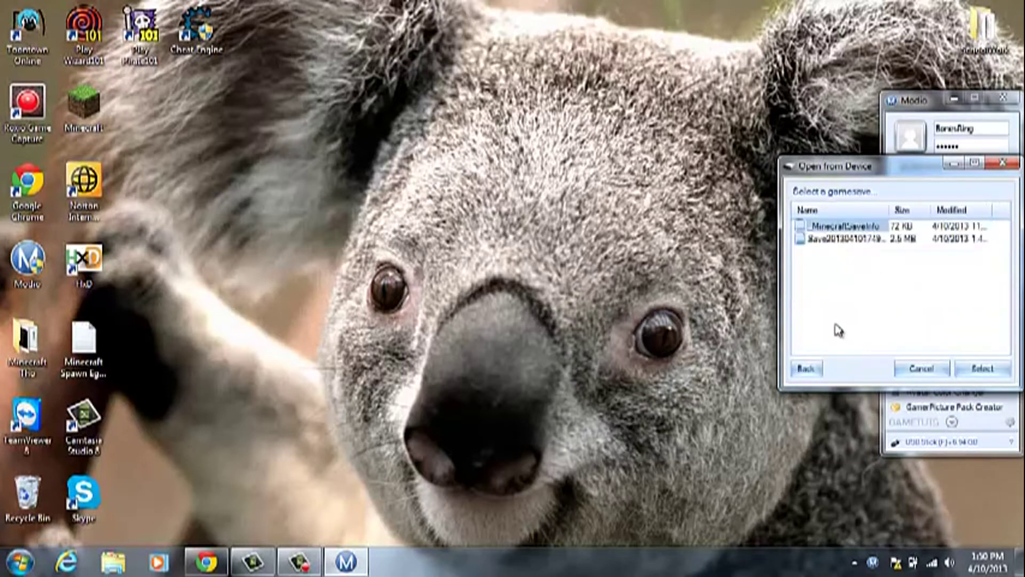
double_click(831, 239)
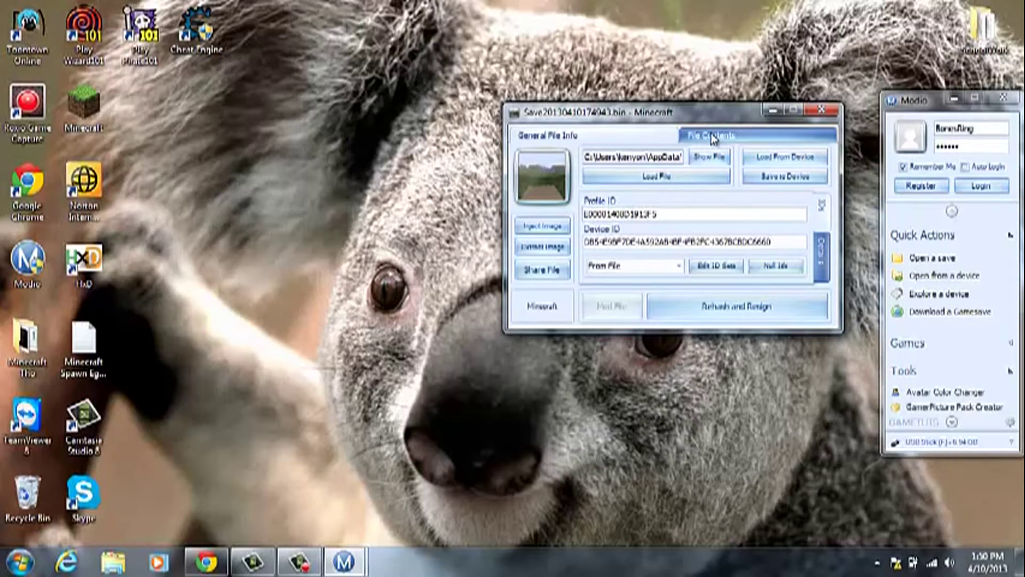
Extract savegame.dat from the gamesave's file contents into the Minecraft Tho folder and minimize the Modio windows.
click(711, 138)
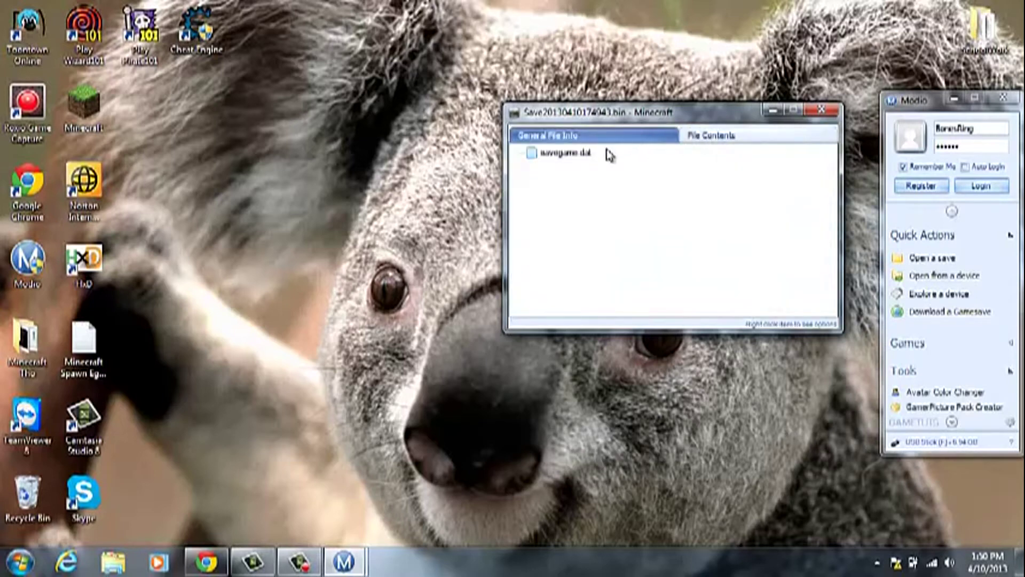
right_click(587, 155)
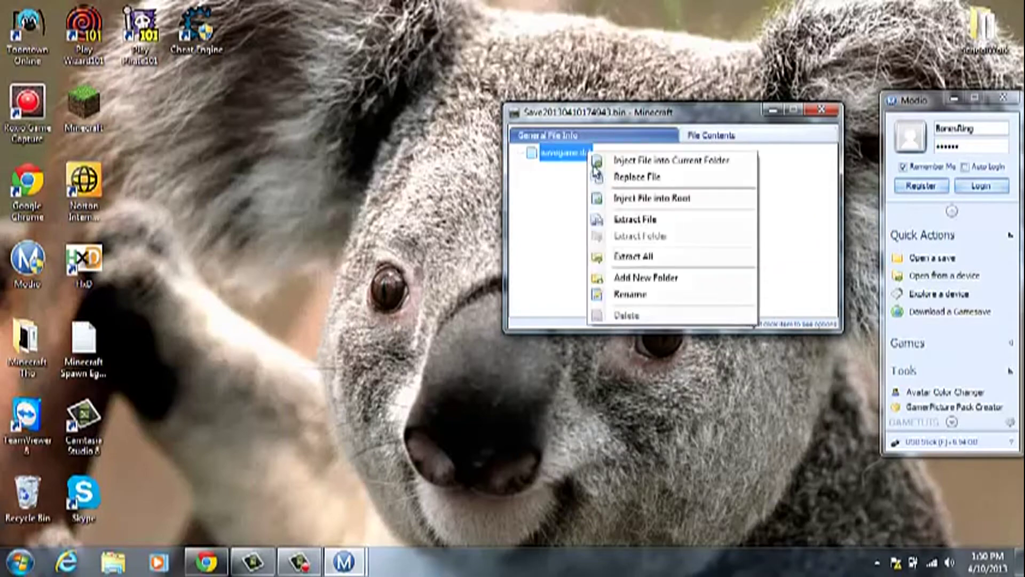
click(623, 224)
scroll(624, 222, down, 1)
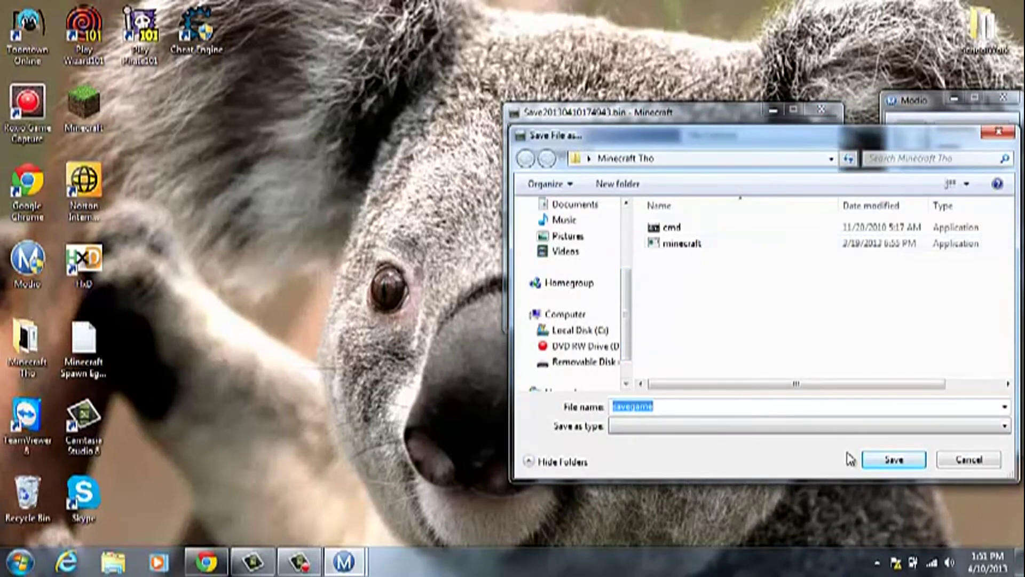
click(868, 460)
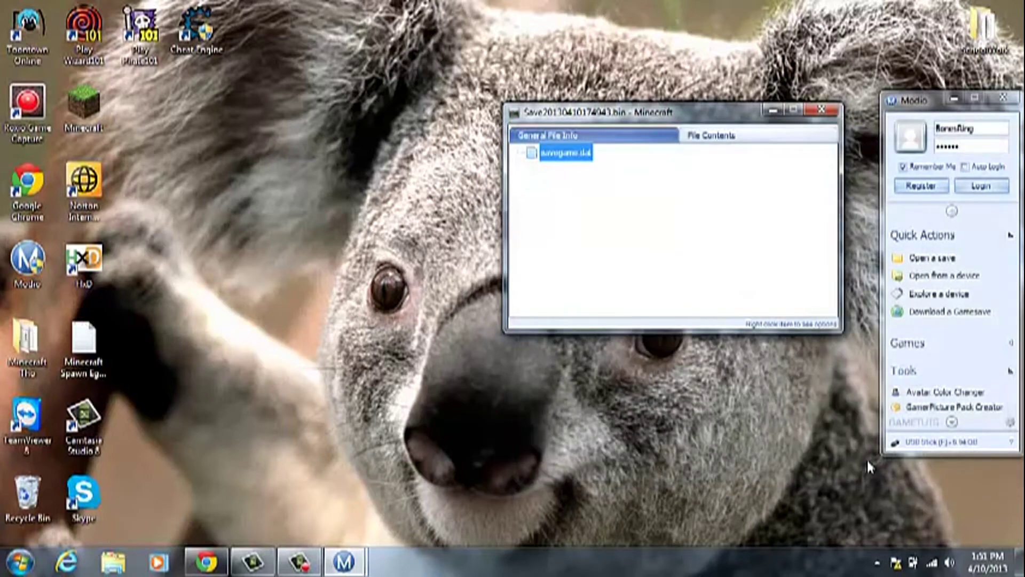
click(772, 110)
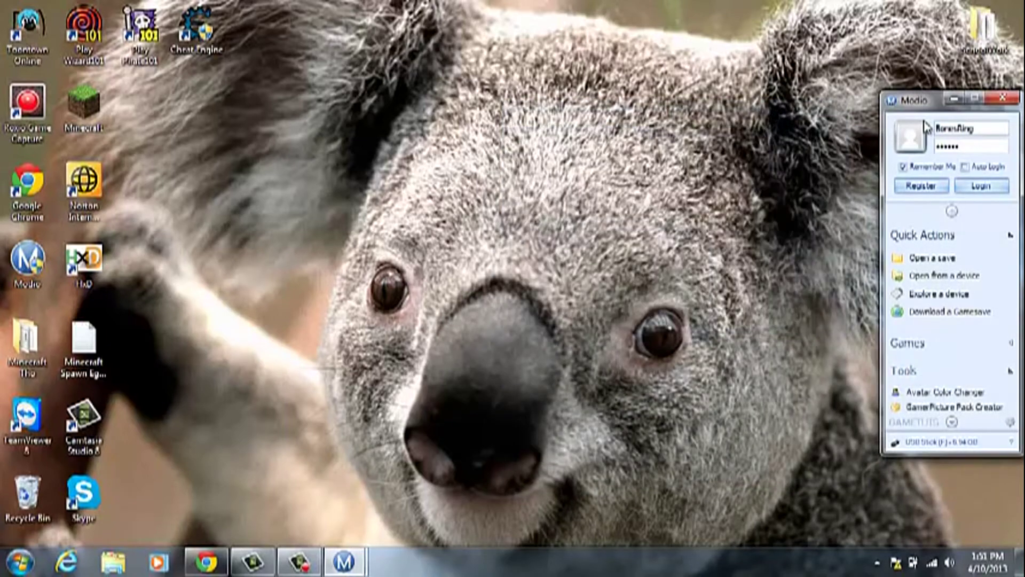
click(953, 98)
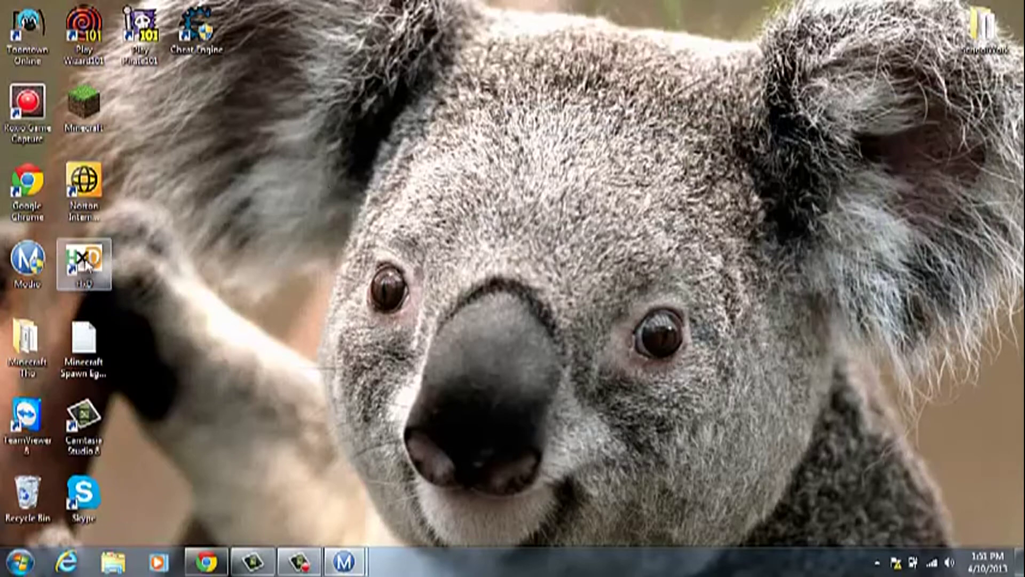
Open the Minecraft Tho folder and launch its copy of cmd.
double_click(2, 346)
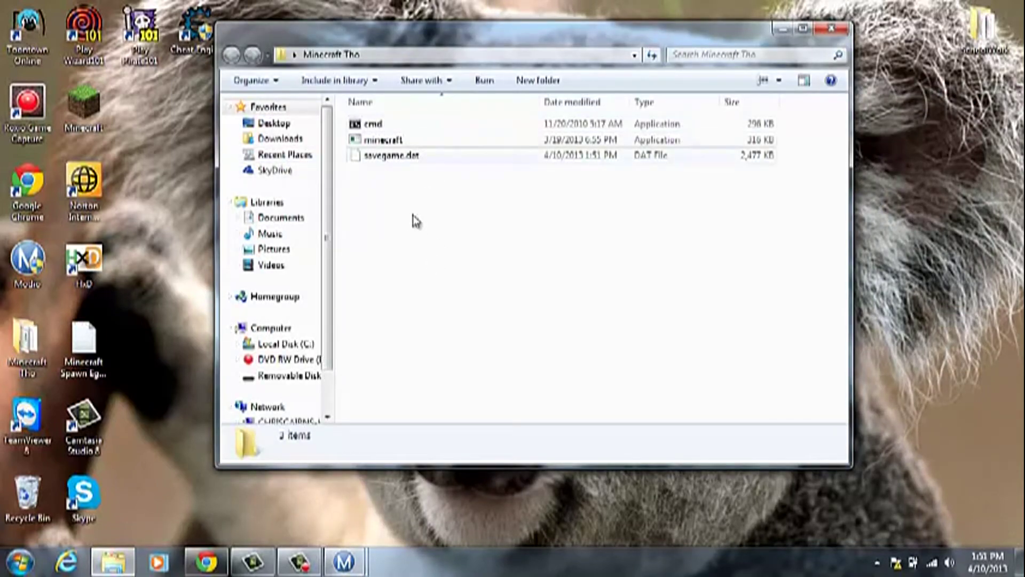
click(395, 154)
drag(397, 182, 428, 258)
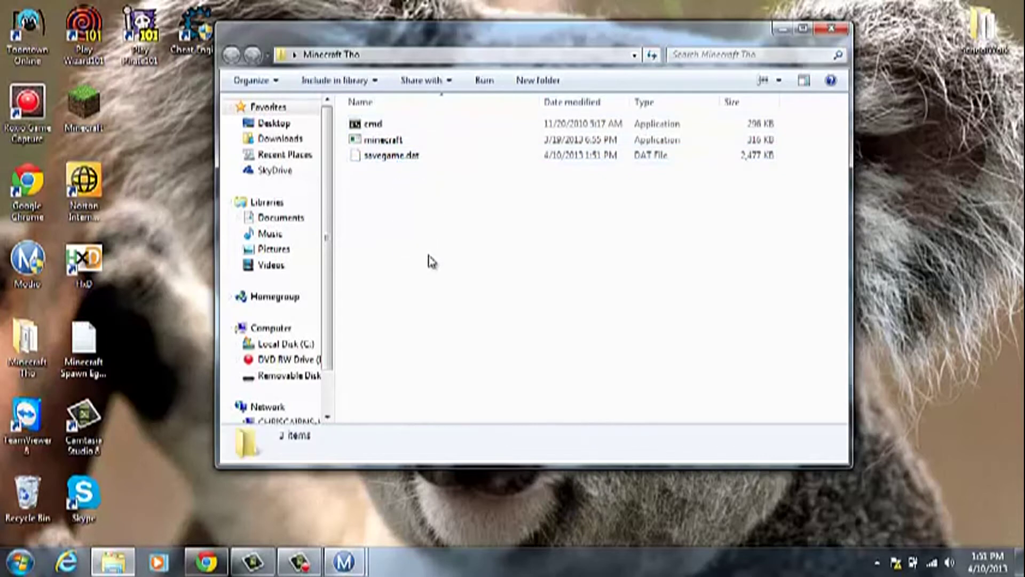
click(409, 131)
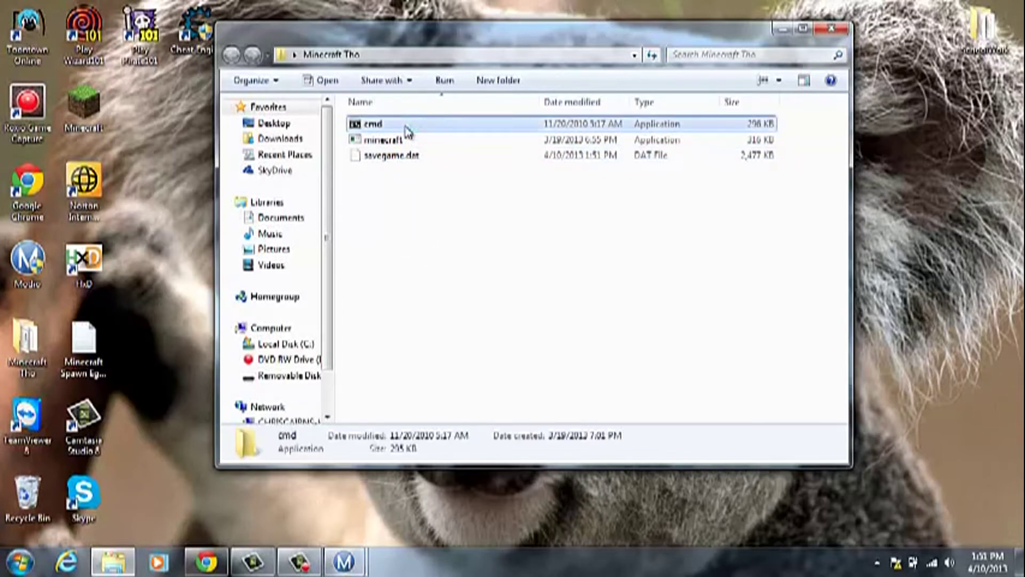
double_click(405, 128)
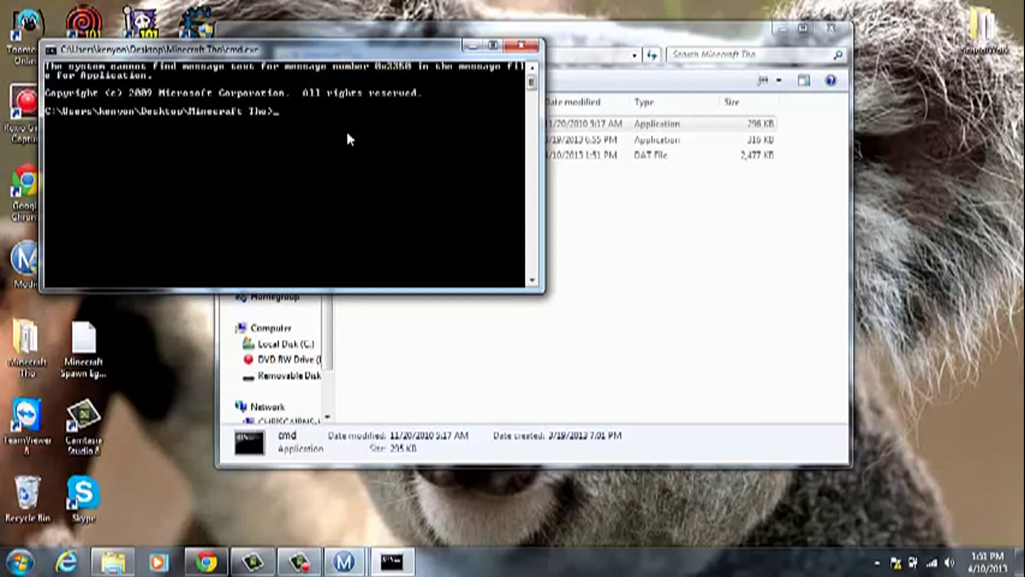
Decompress the save by running "minecraft.exe -d savegame.dat savegame.dat.decompressed", and return to the Minecraft Tho folder.
text(minecraft.exe -d saveg)
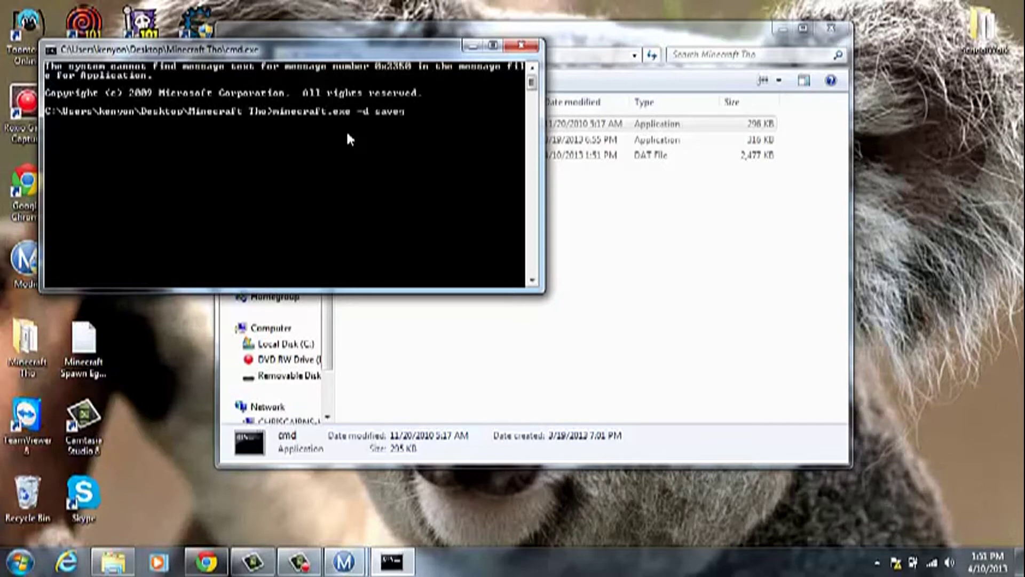
text(ame.dat savegame.dat)
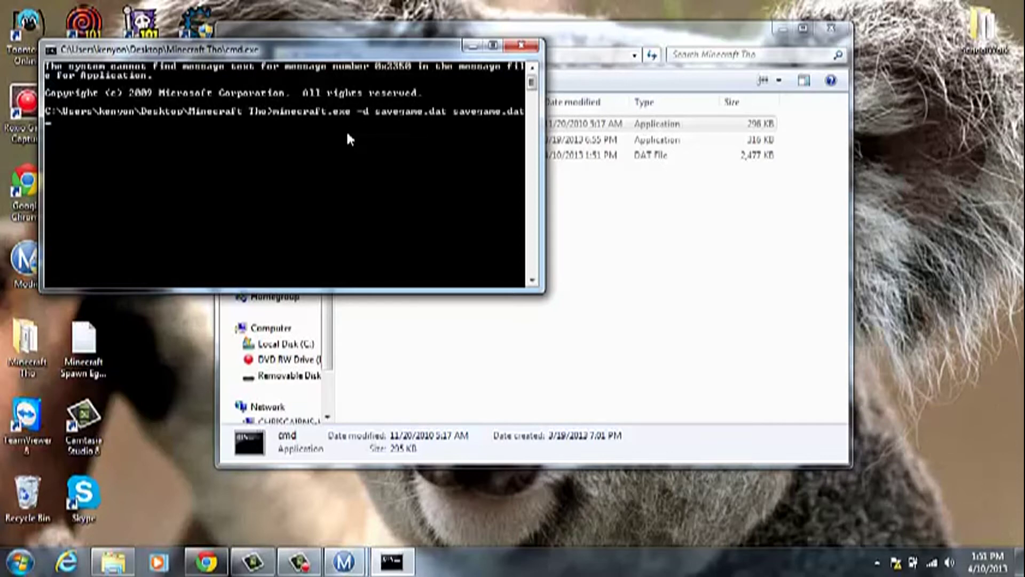
text(.dacompressed)
key(Return)
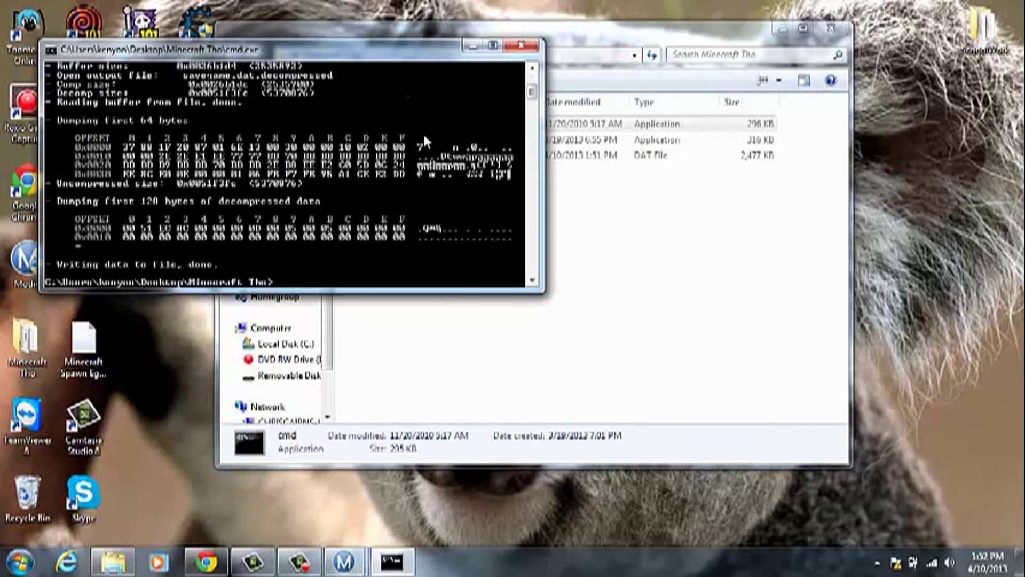
click(474, 46)
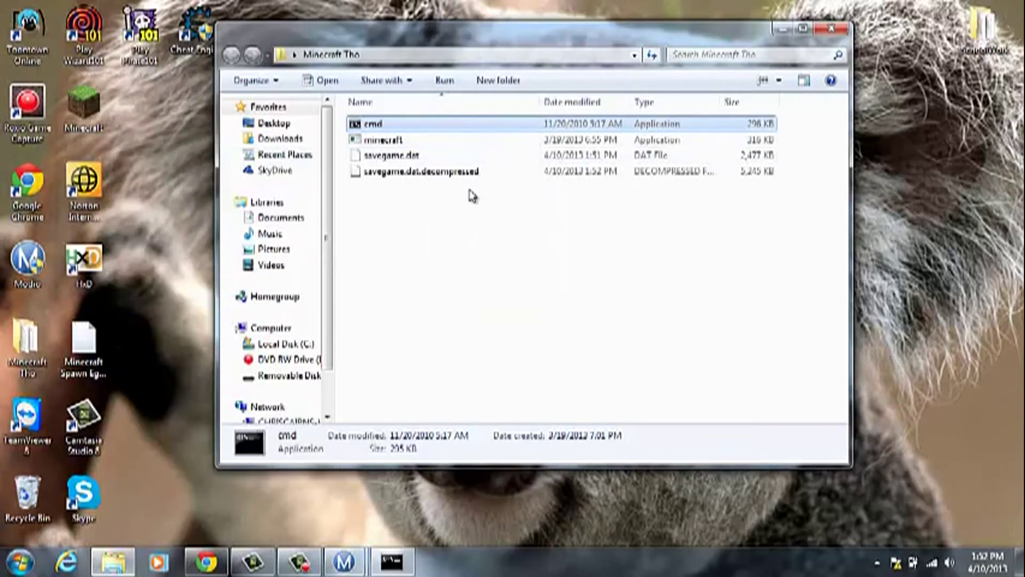
click(470, 214)
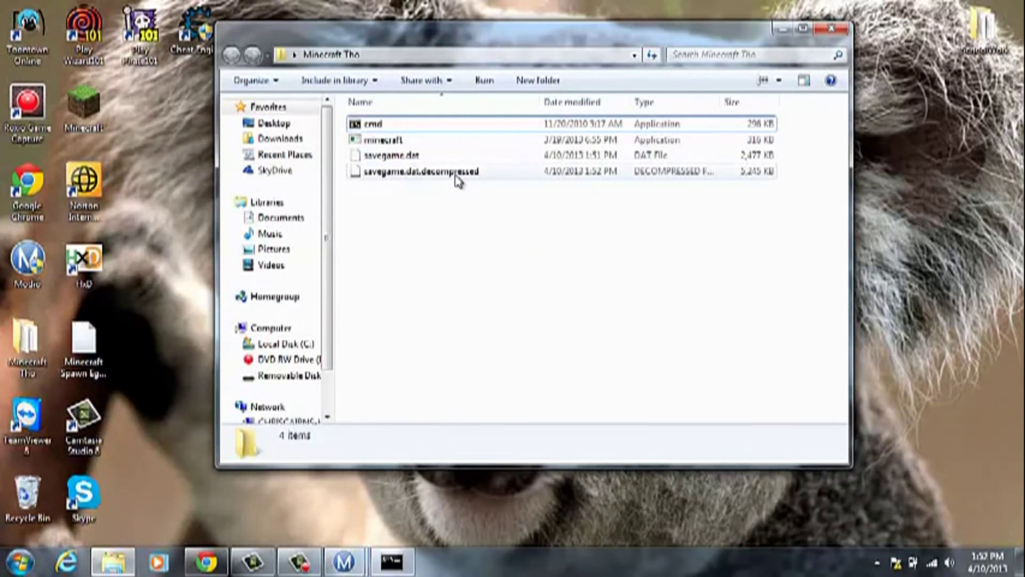
Open savegame.dat.decompressed in HxD and find the text string "inventory".
drag(458, 177, 84, 258)
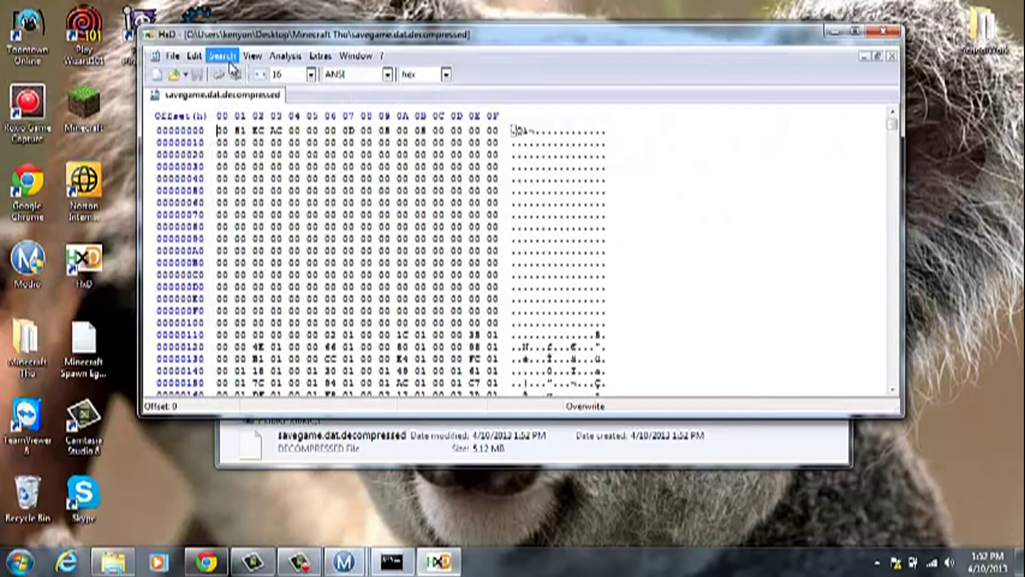
click(230, 64)
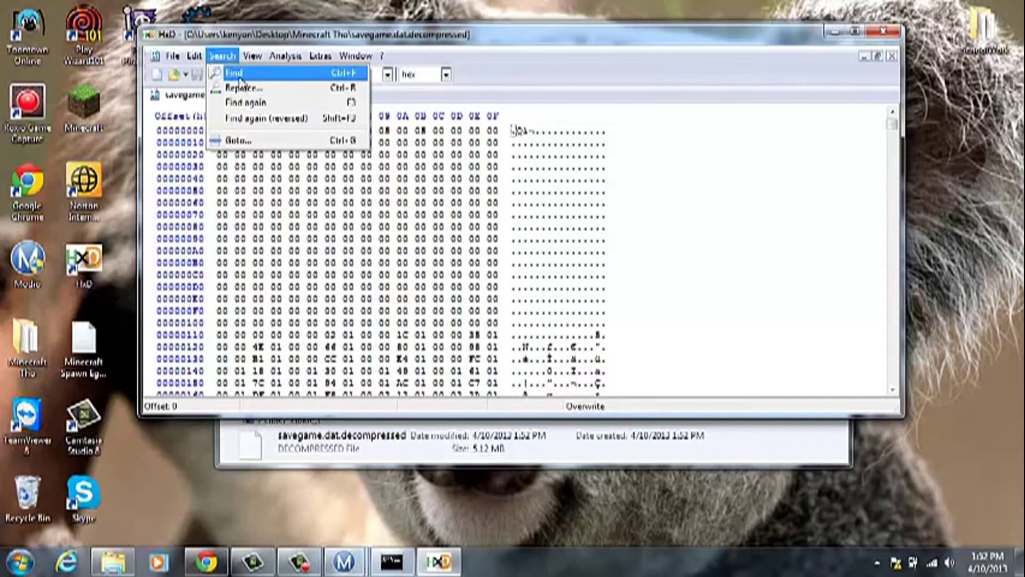
click(239, 73)
text(inventory)
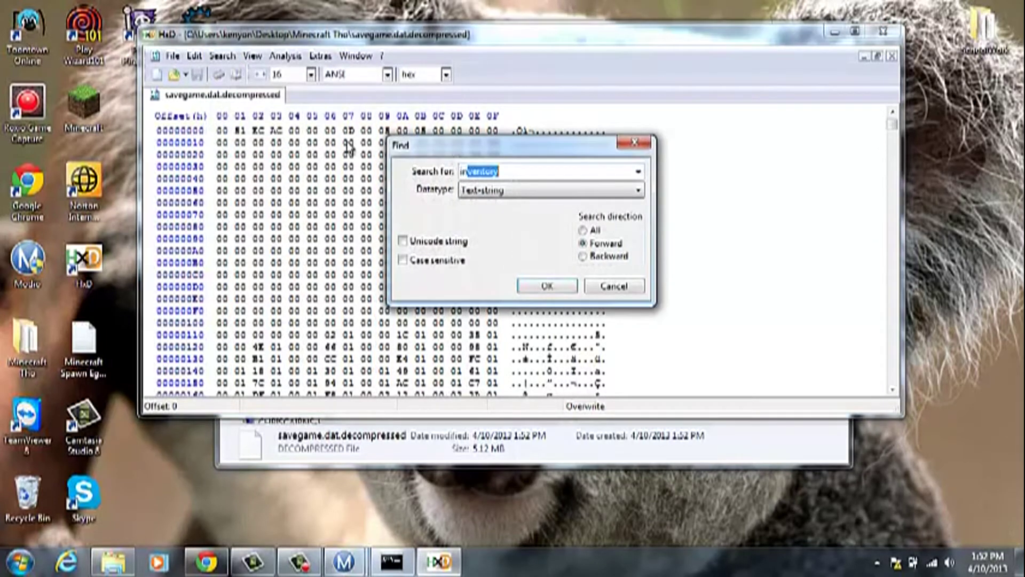
key(Return)
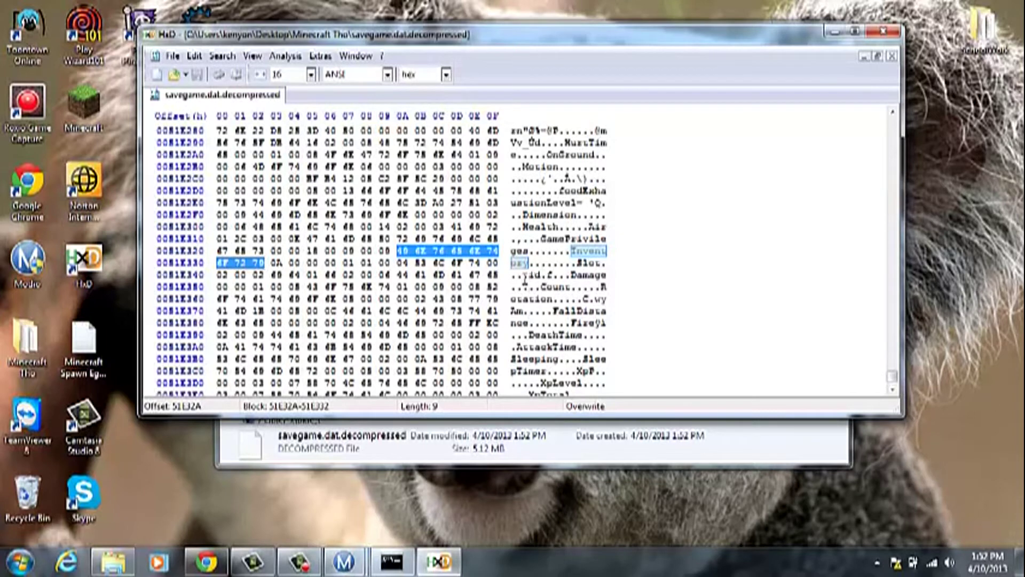
Look up the item ID in the Minecraft spawn eggs ID list and overwrite the two bytes after "id" with 01 7F.
drag(529, 276, 553, 275)
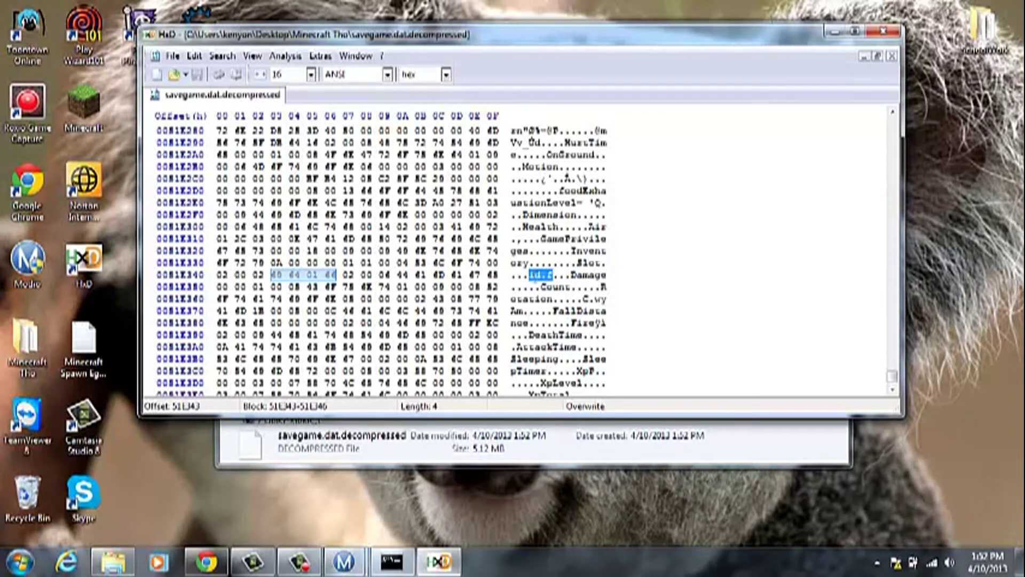
drag(541, 275, 553, 276)
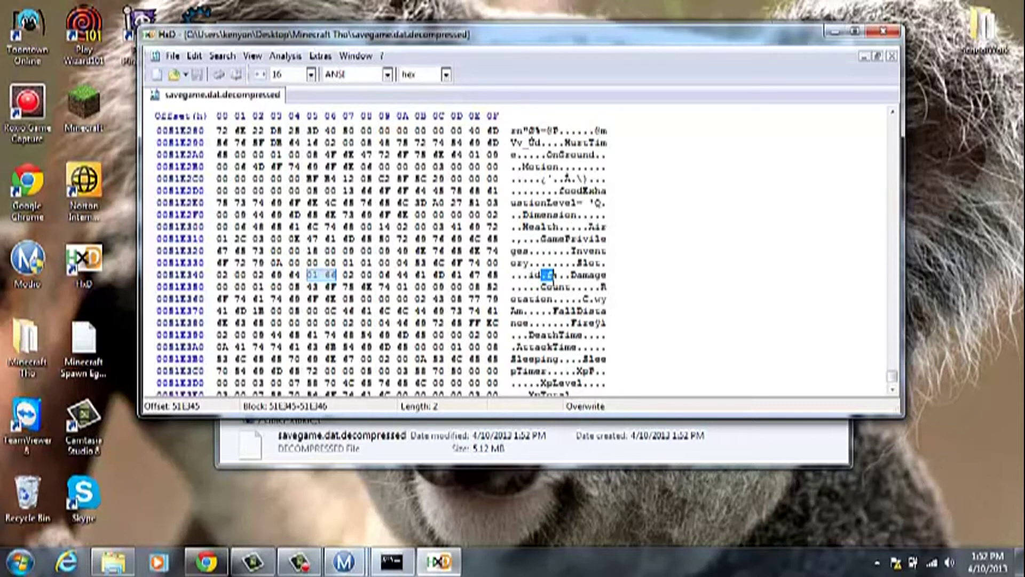
double_click(94, 359)
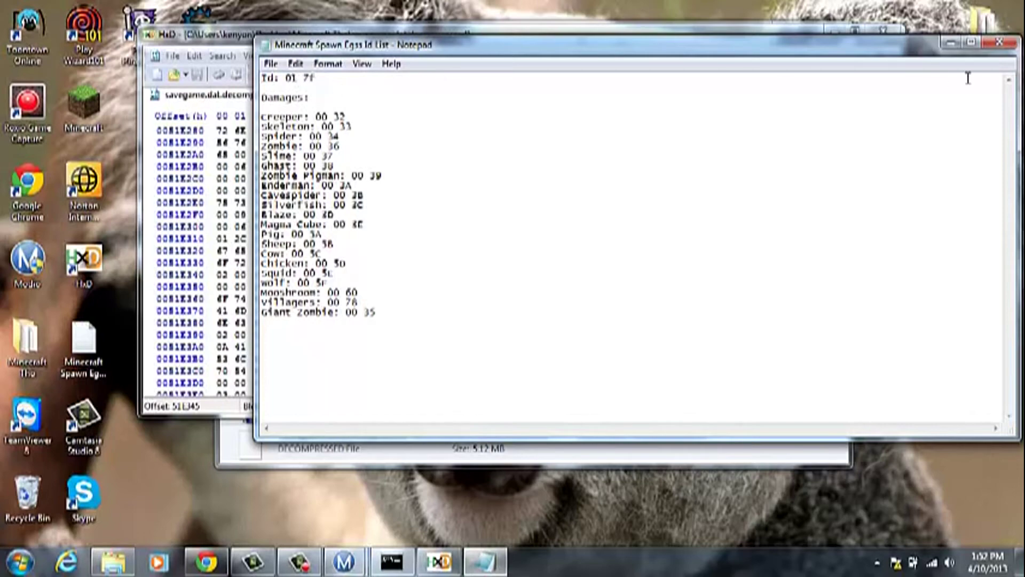
click(950, 43)
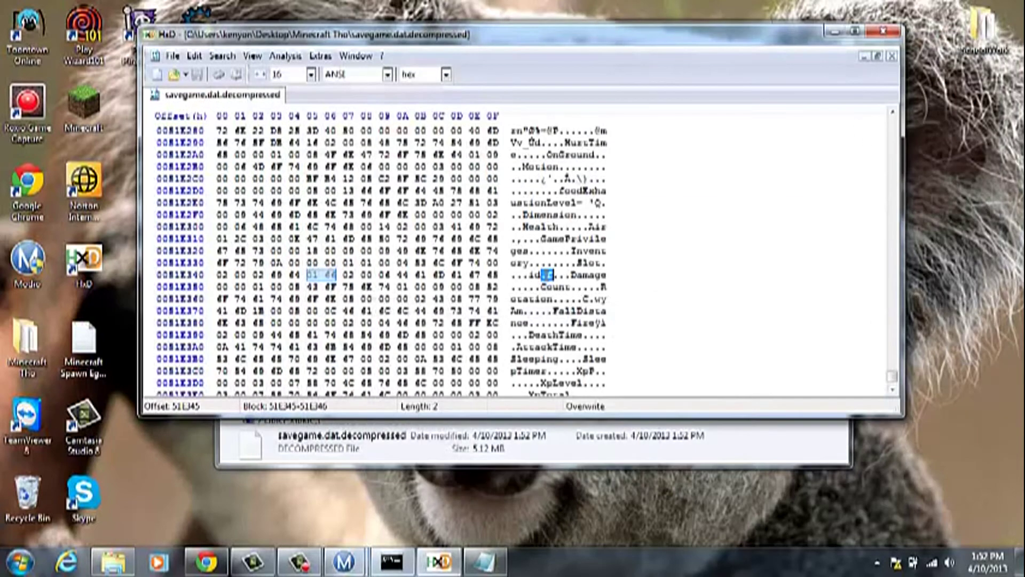
click(307, 274)
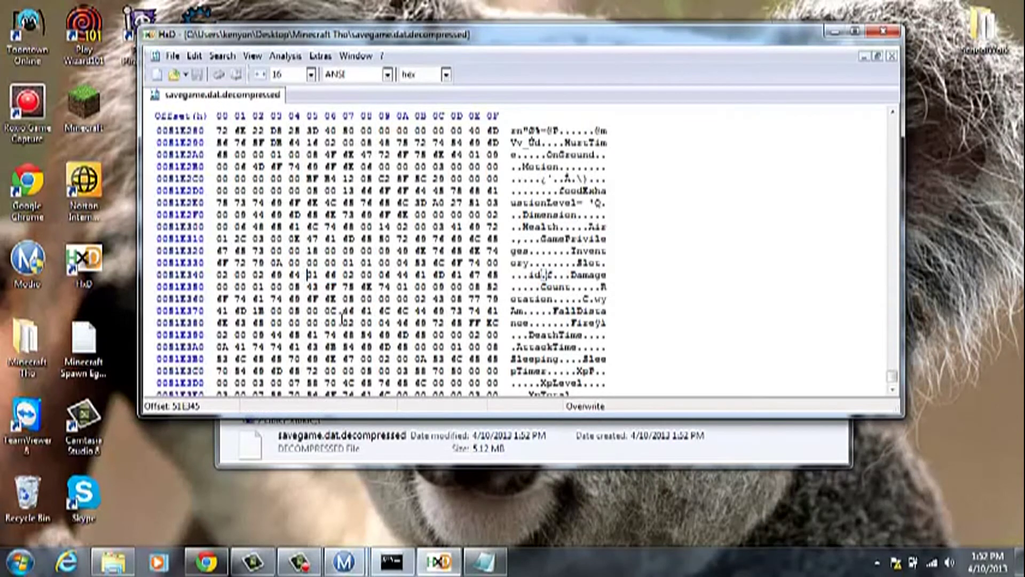
text(017E)
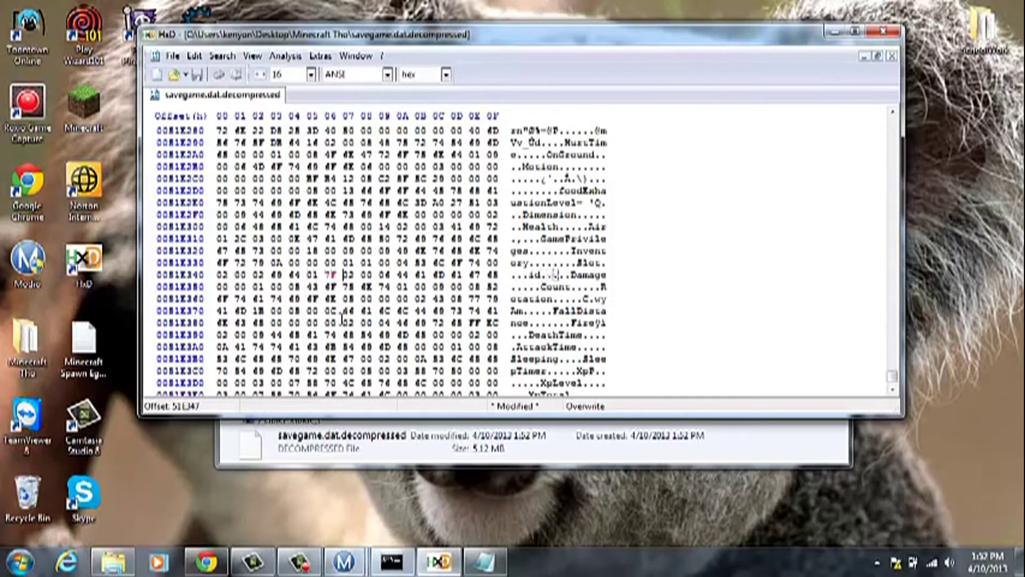
click(311, 273)
text(017F)
Set the two bytes after "Damage" to 00 35, the Giant Zombie value from the spawn eggs ID list, and close the list.
click(607, 274)
click(513, 288)
drag(220, 287, 240, 287)
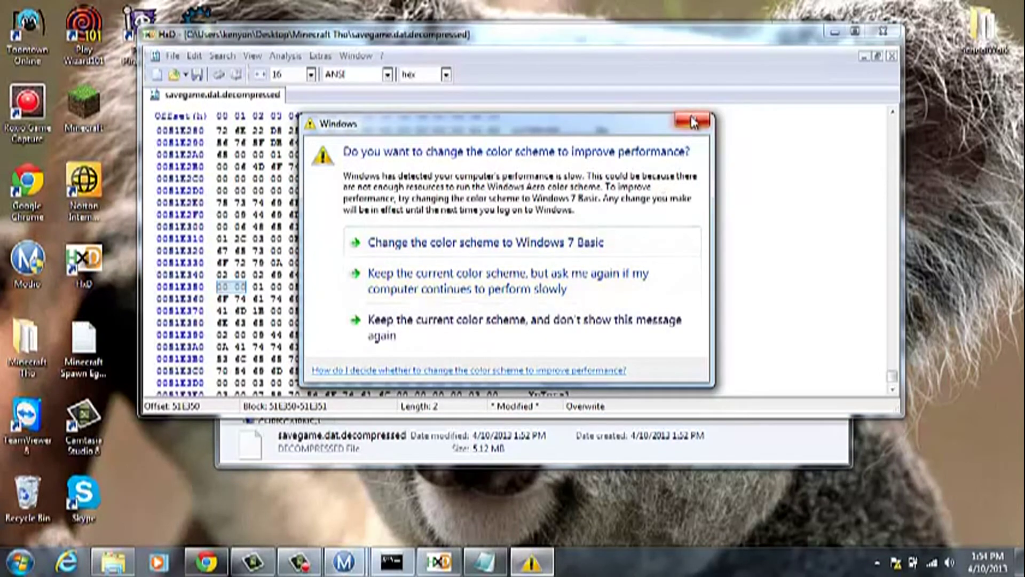
click(690, 122)
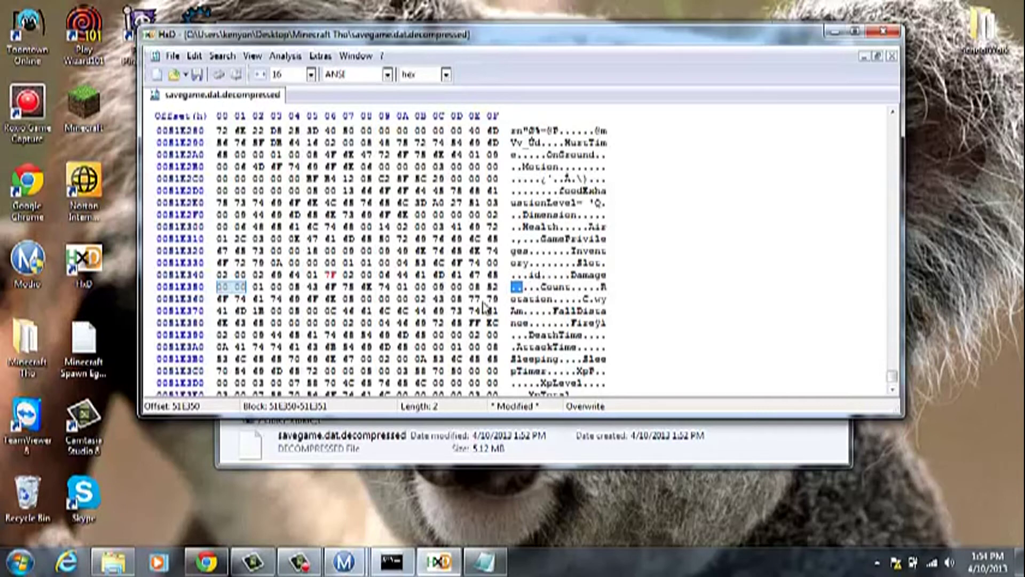
click(484, 565)
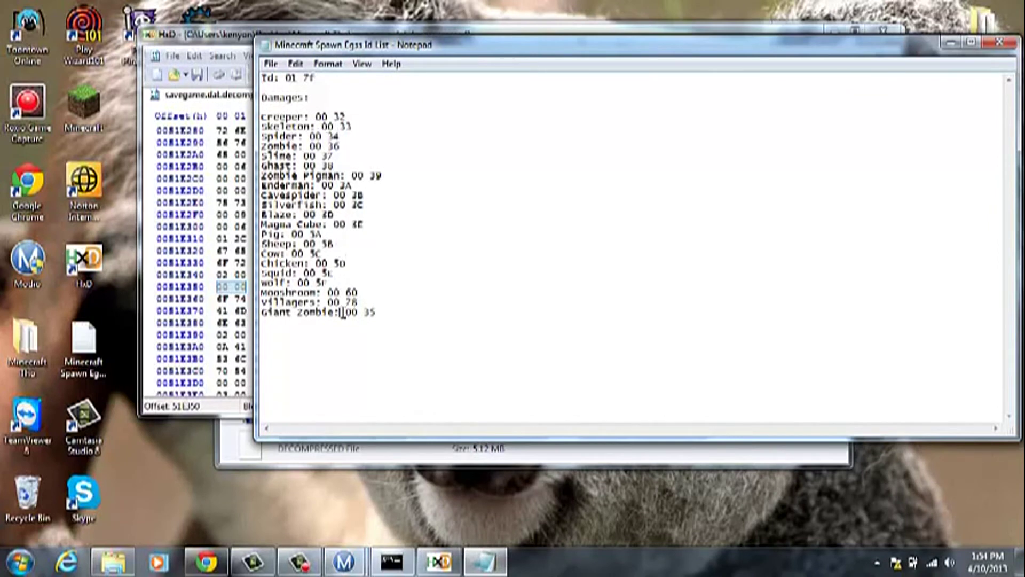
drag(342, 312, 387, 316)
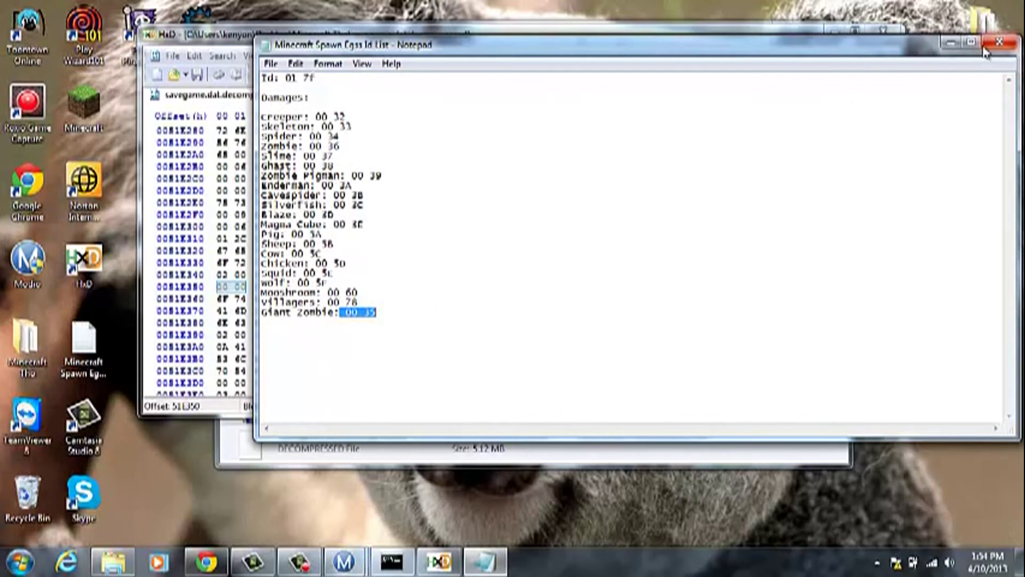
click(999, 42)
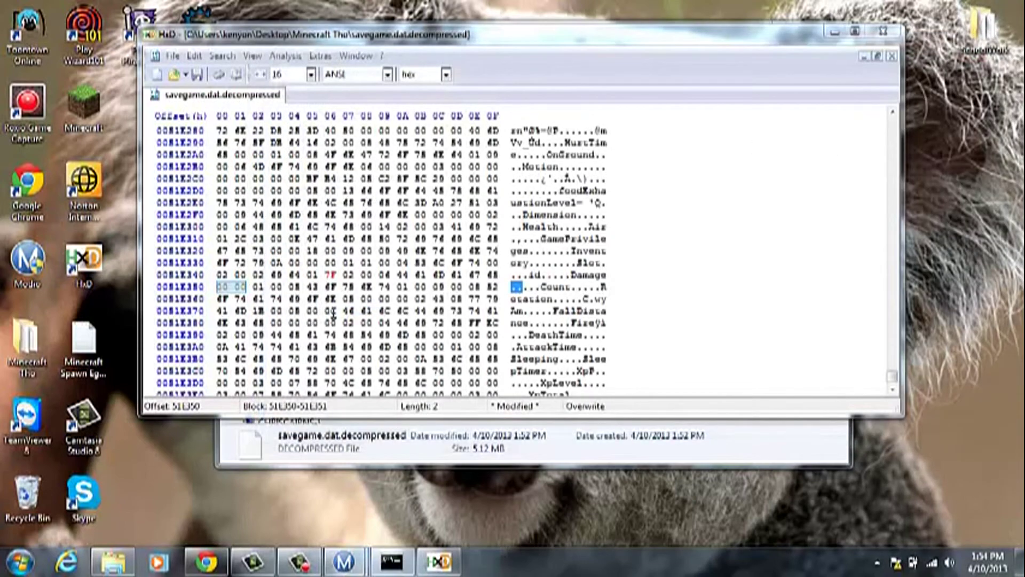
click(218, 288)
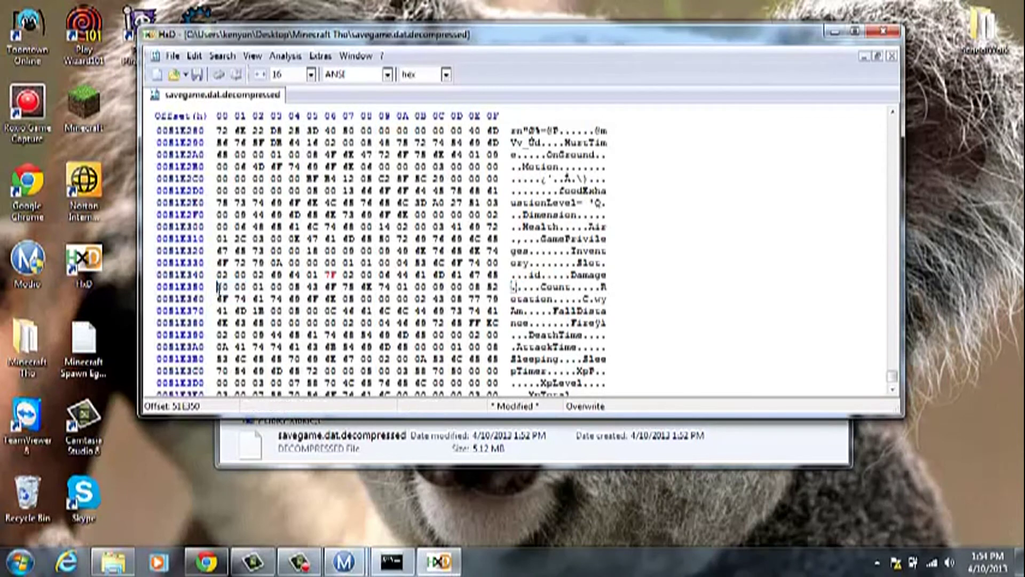
click(236, 291)
text(38)
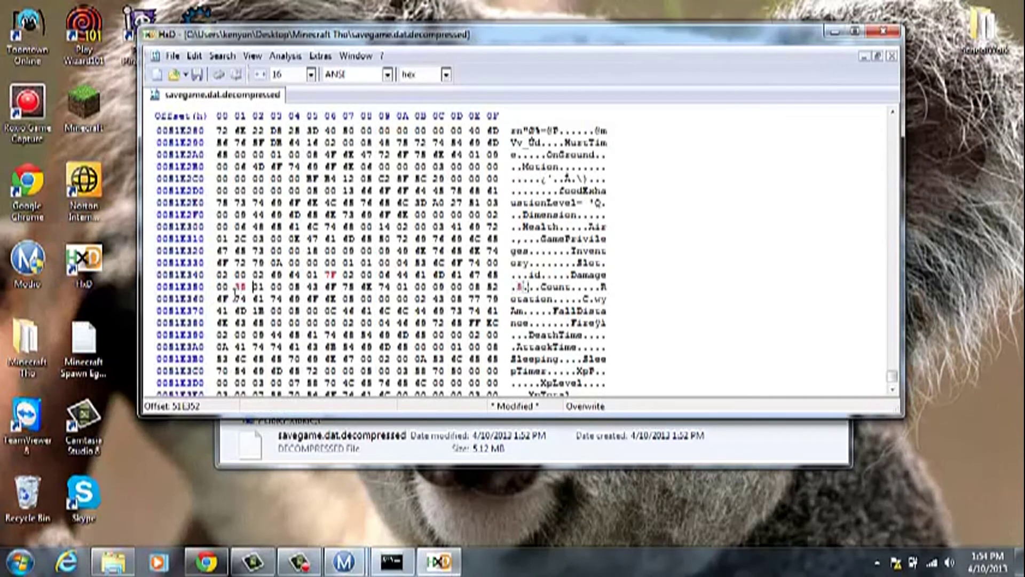
Set the byte after "Count" to FF, save the decompressed file and close HxD.
click(571, 289)
text(FF)
click(197, 75)
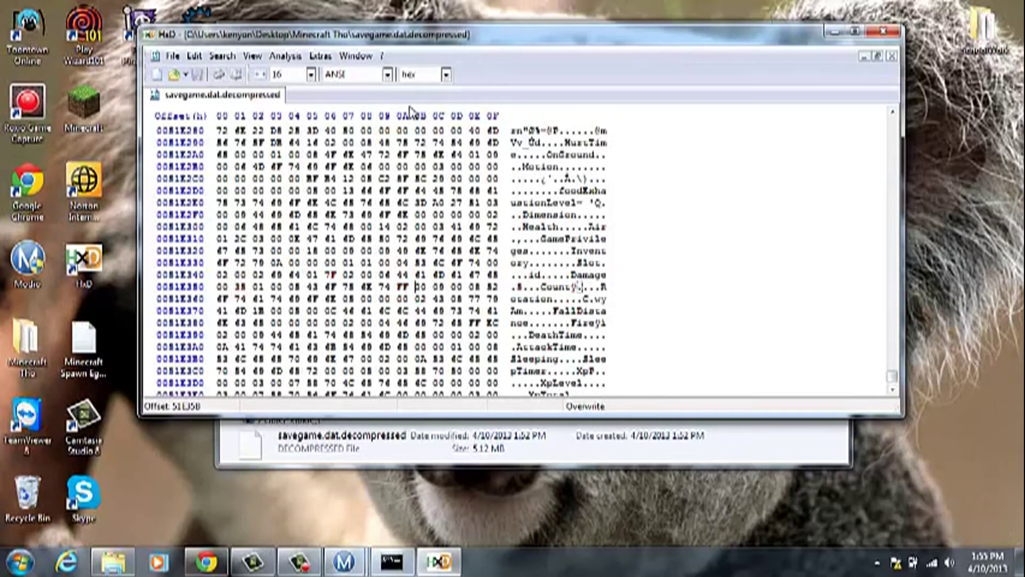
click(890, 33)
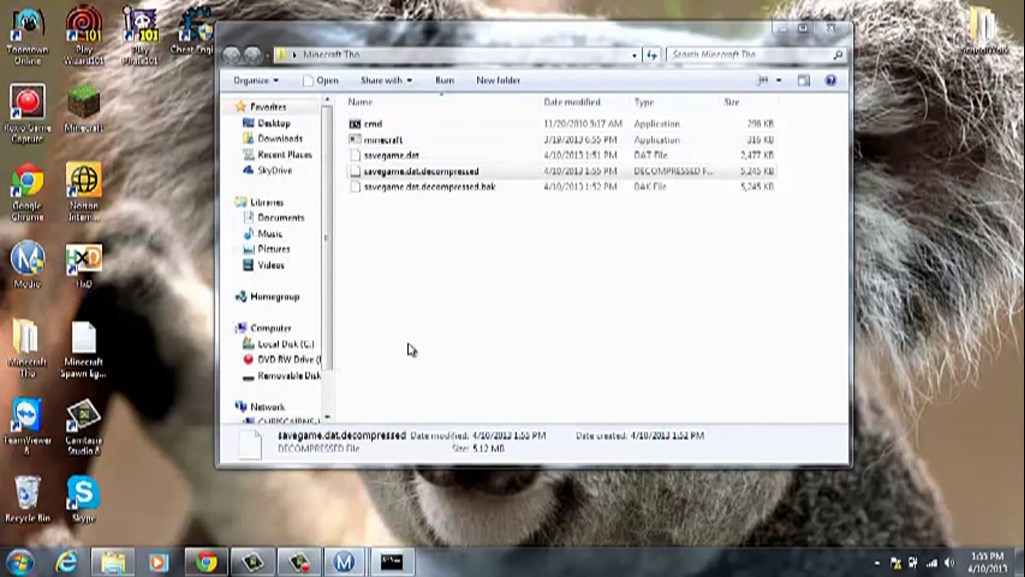
Recompress the save by running "minecraft.exe -c savegame.dat.decompressed savegame.dat", and close the command window and the Minecraft Tho folder.
click(390, 555)
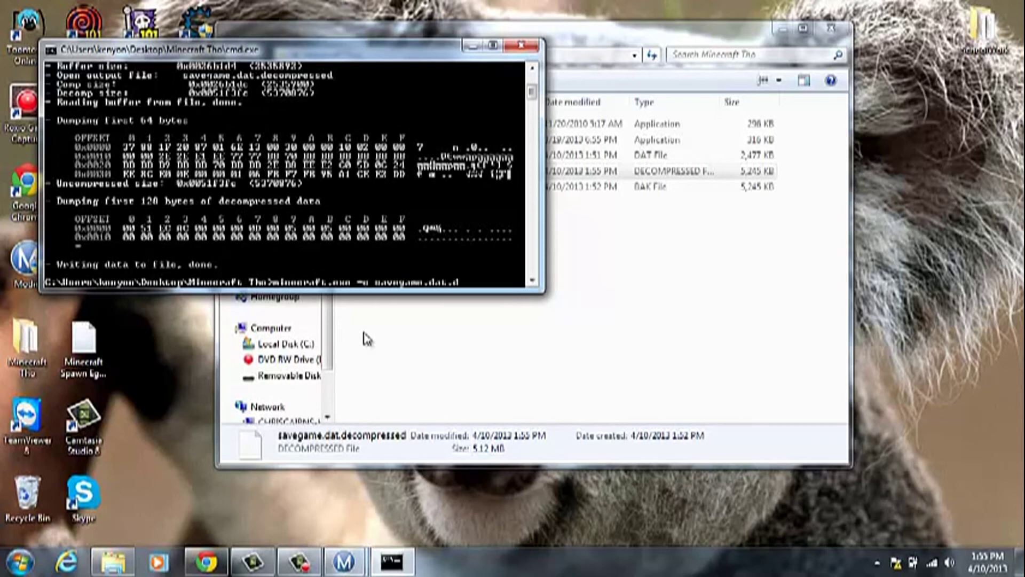
text(sed savegame.dat)
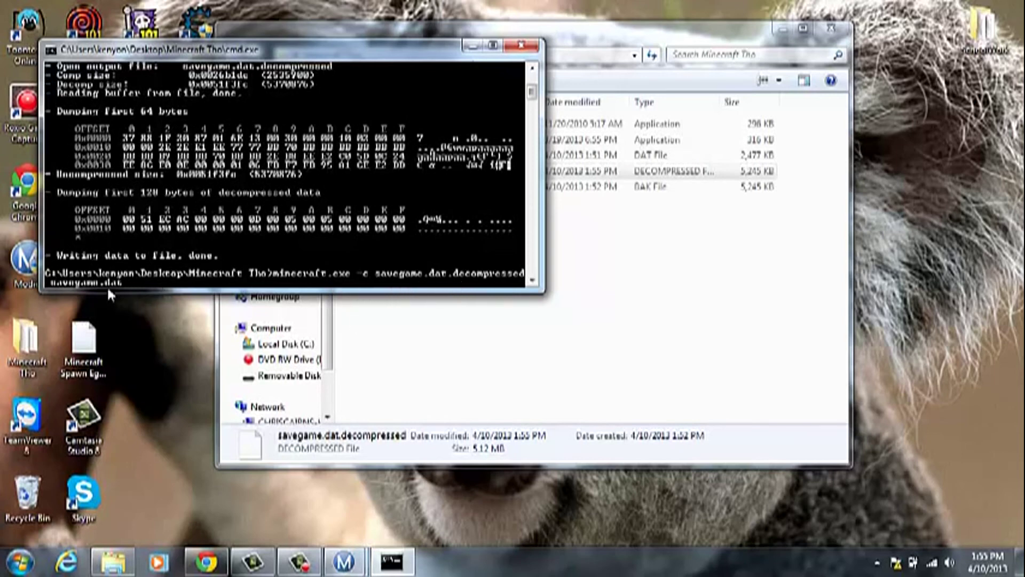
key(Return)
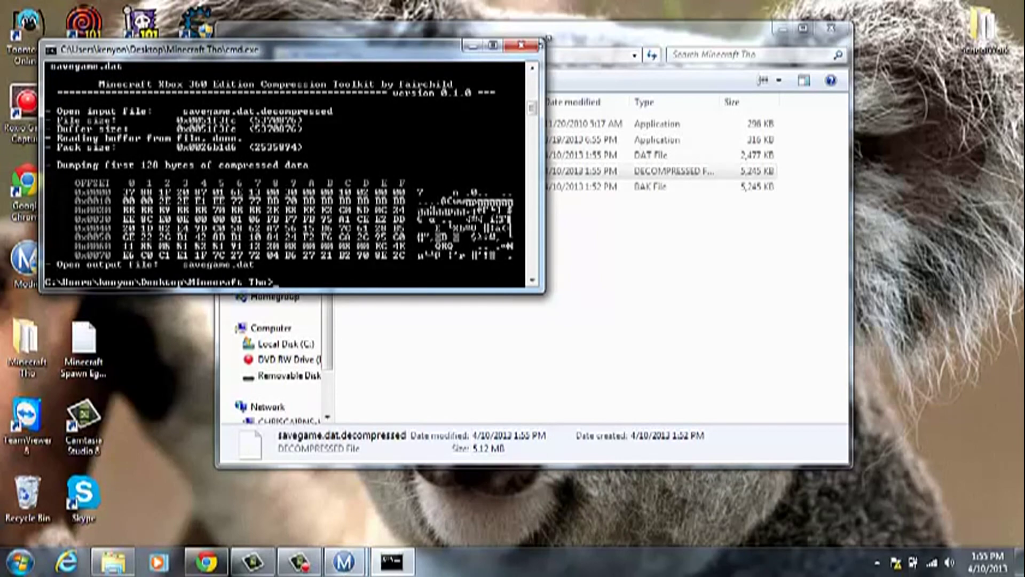
click(532, 51)
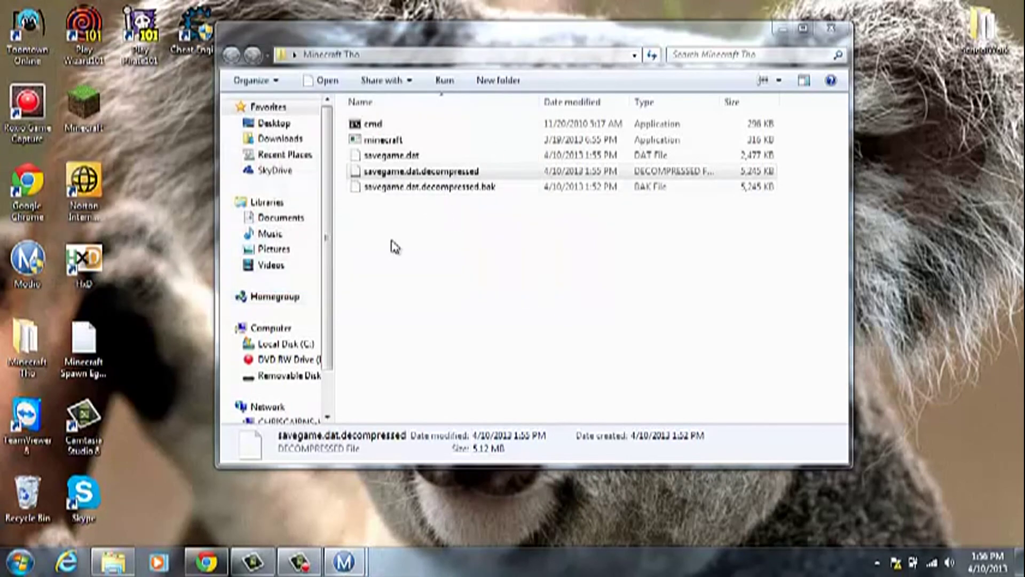
click(404, 234)
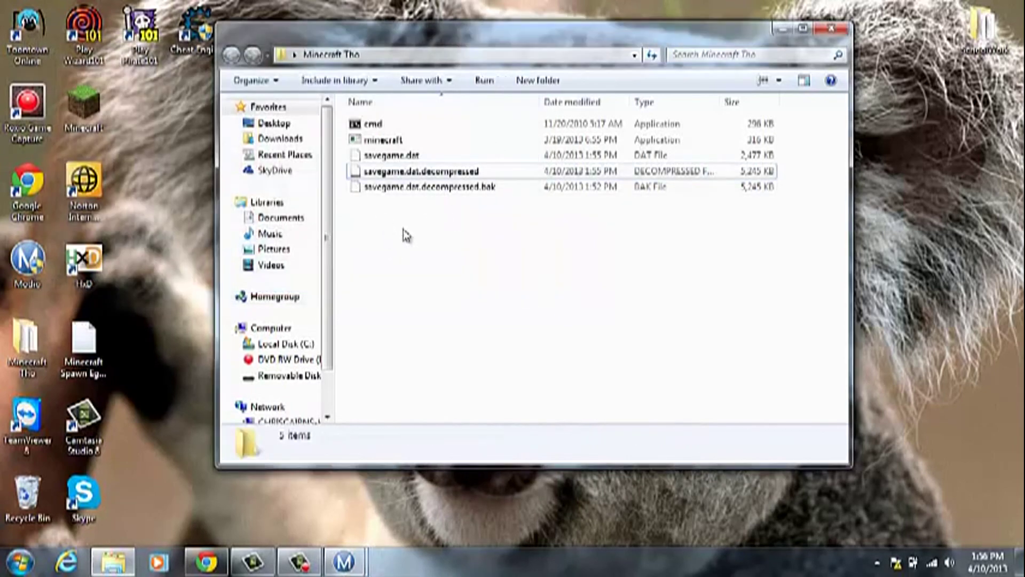
click(407, 157)
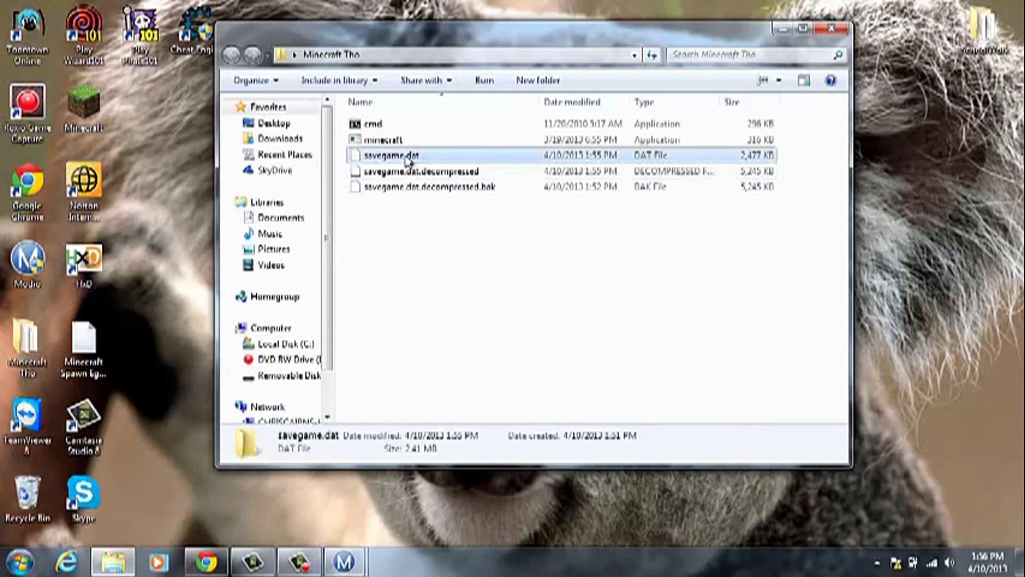
click(832, 31)
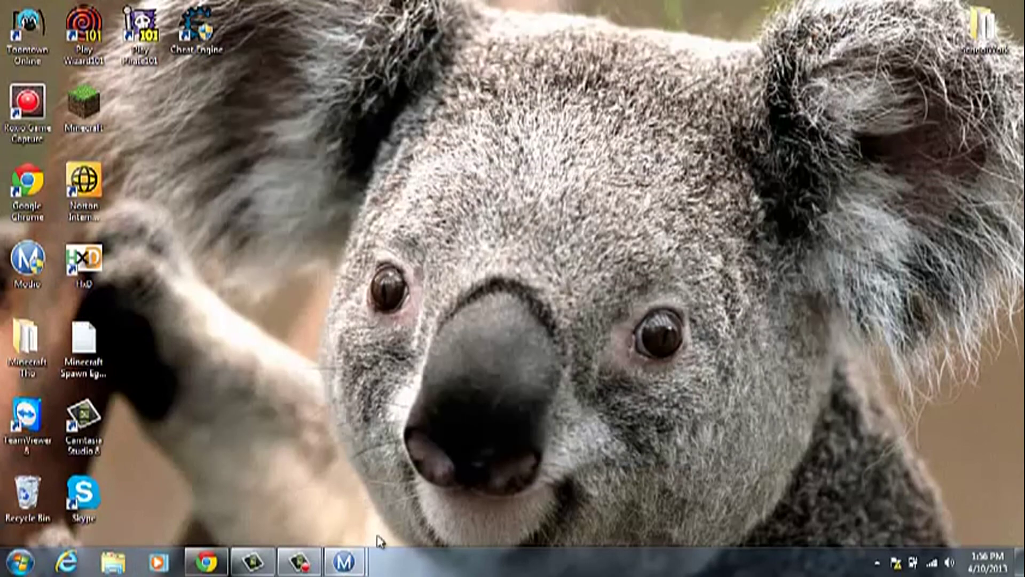
mouse_move(354, 562)
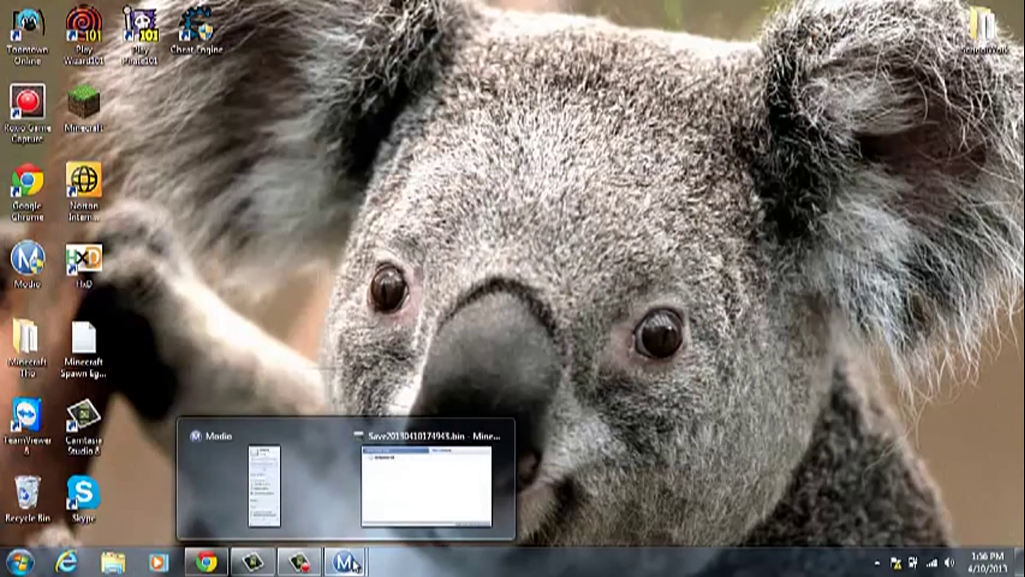
click(411, 479)
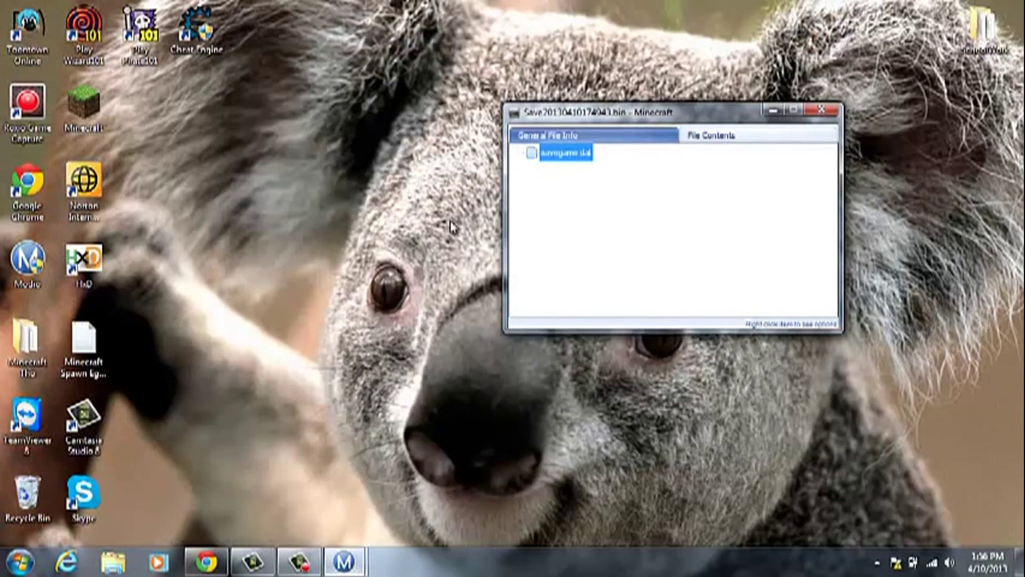
right_click(586, 162)
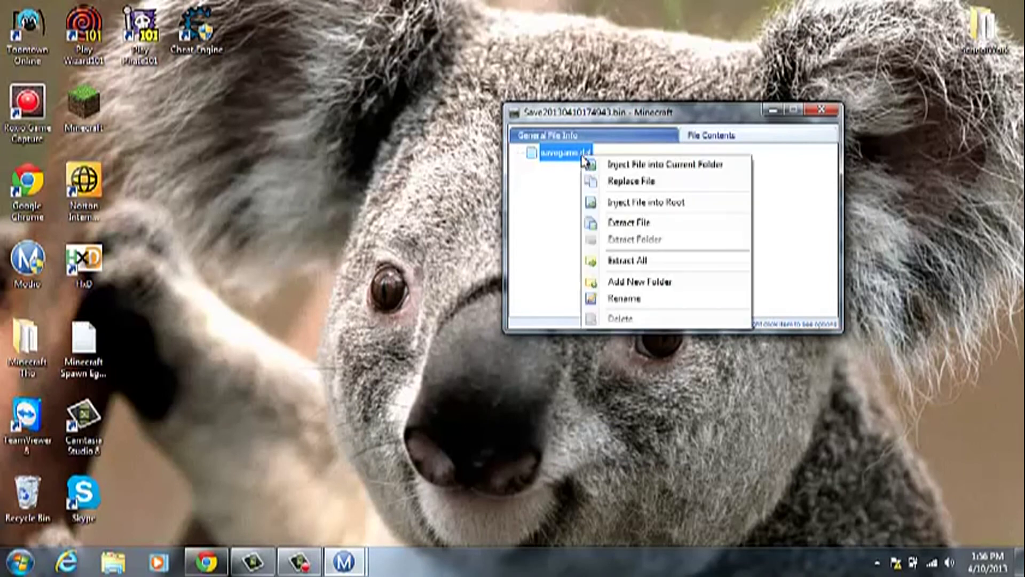
click(614, 182)
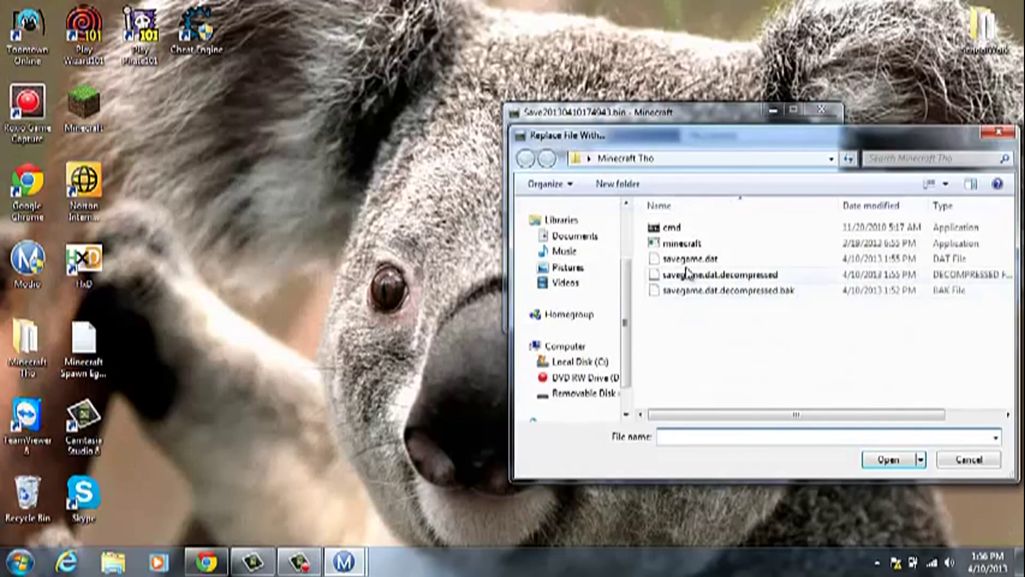
click(688, 260)
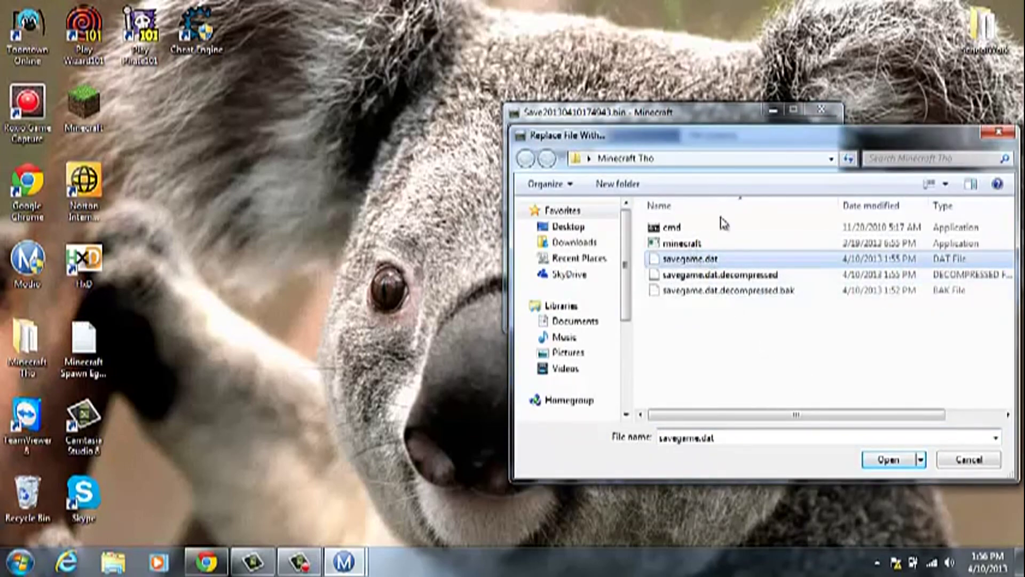
click(894, 464)
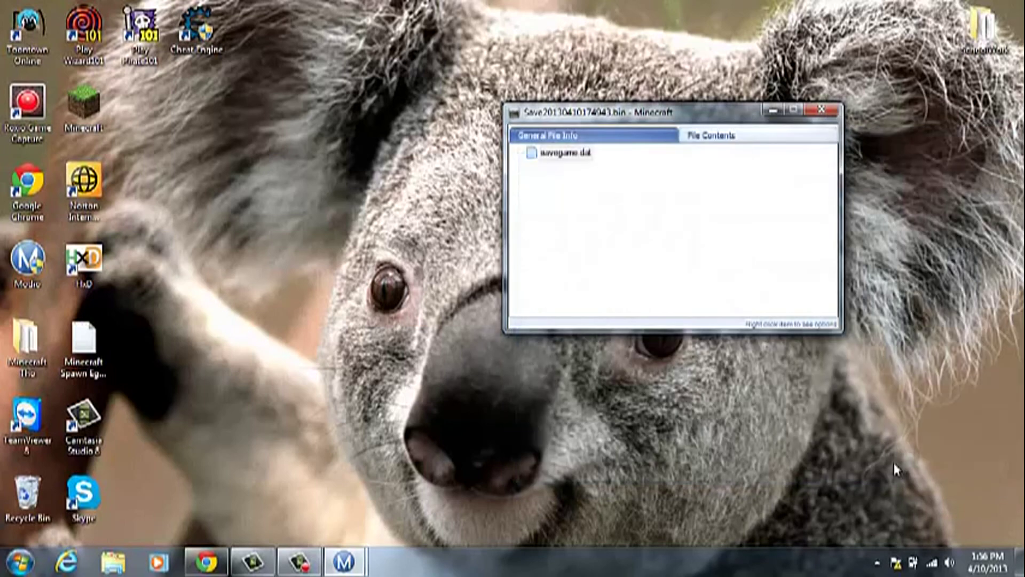
Save the modified gamesave from its general file info to the device under the fourth listed profile.
click(663, 139)
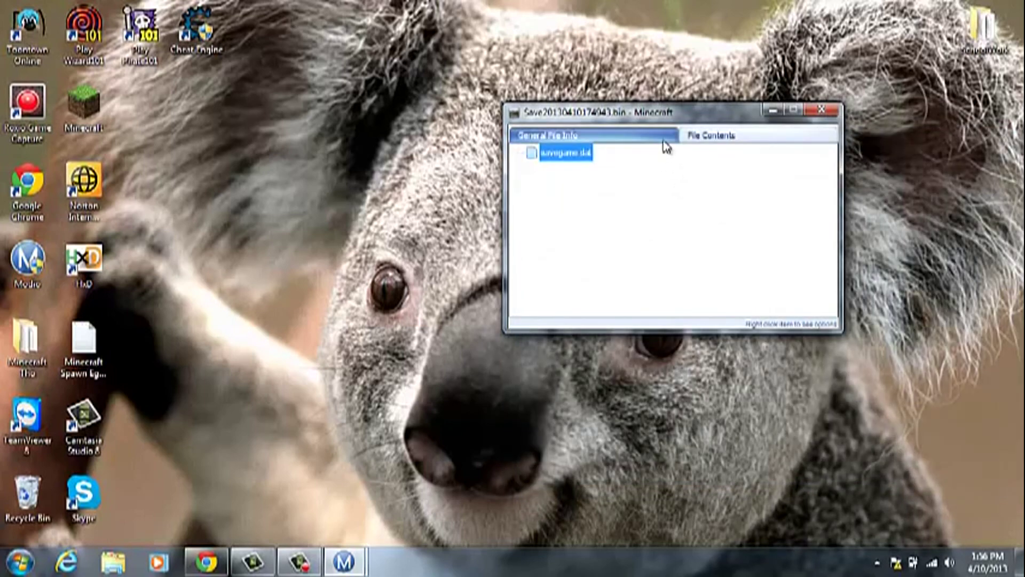
click(769, 182)
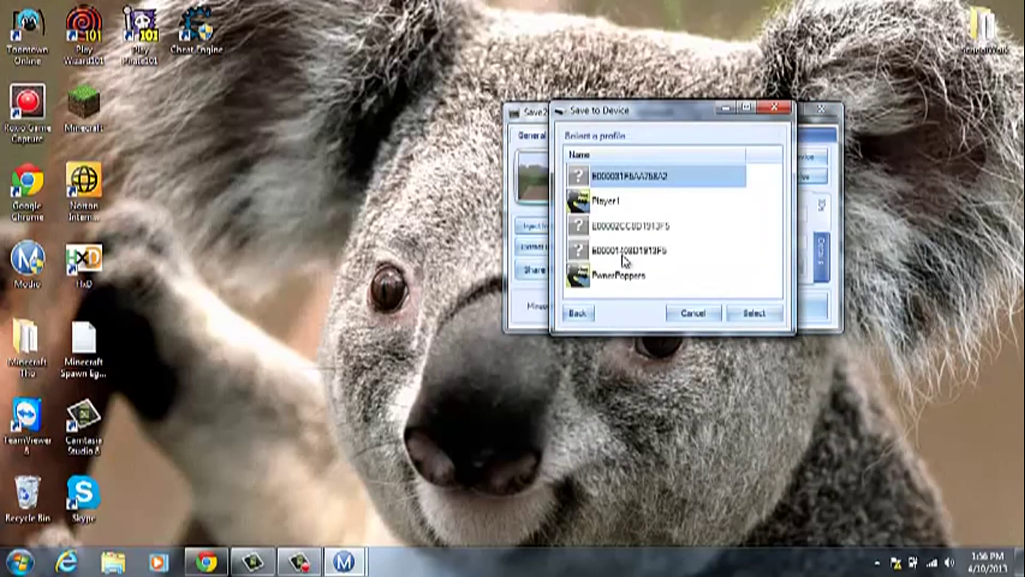
click(623, 256)
double_click(623, 256)
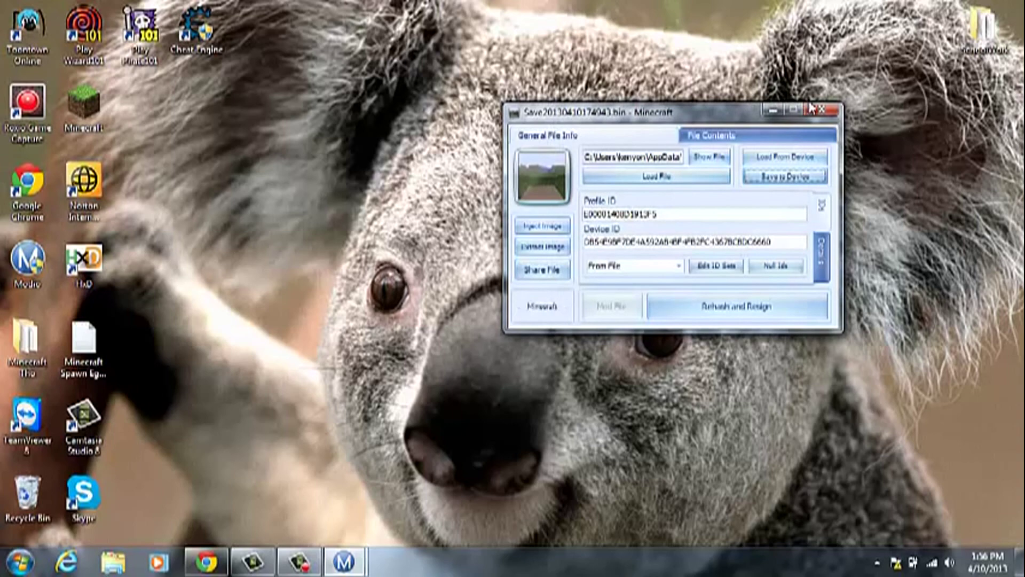
Close the modified Minecraft save's window and the main Modio window.
click(825, 110)
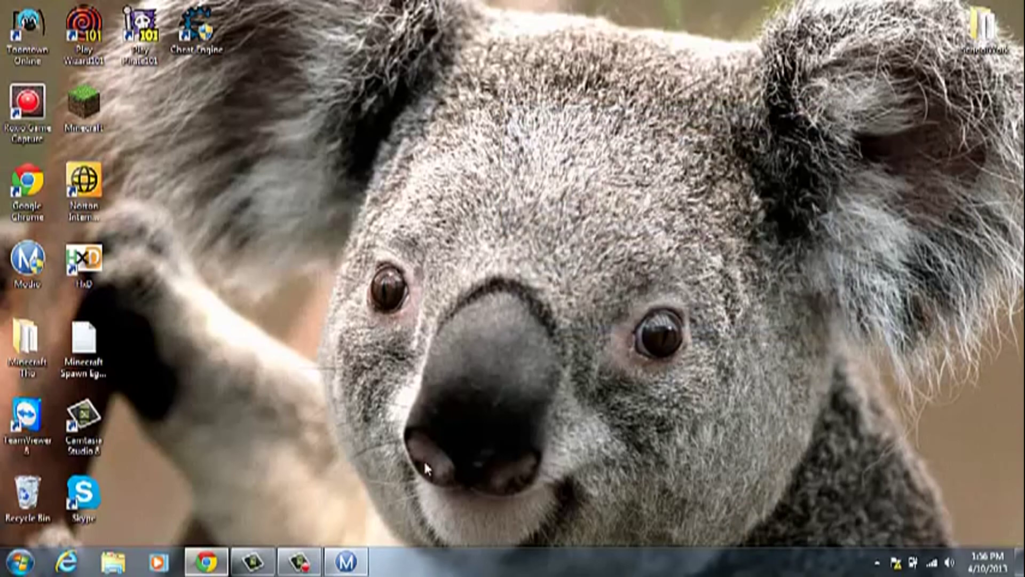
click(355, 559)
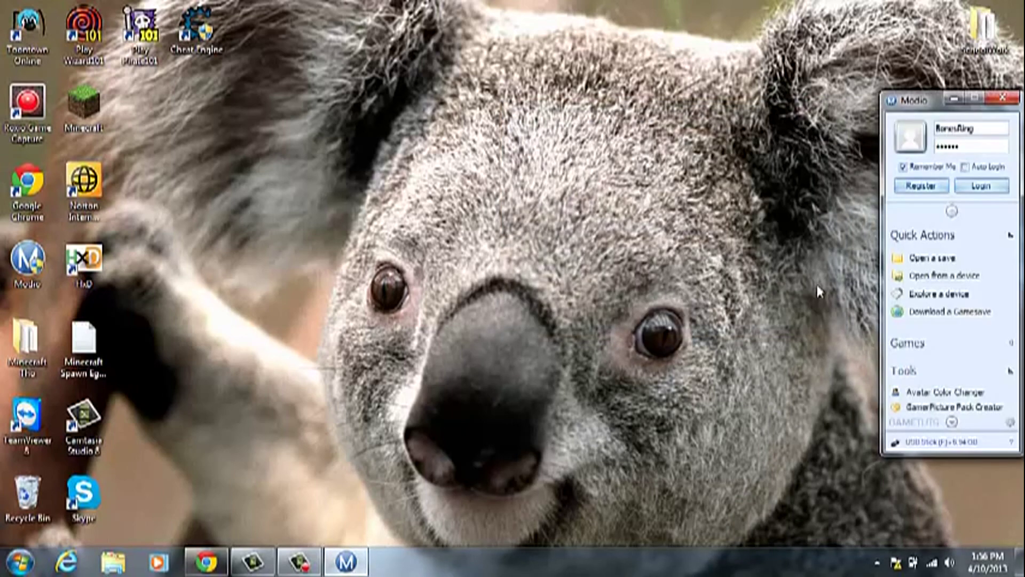
click(1003, 97)
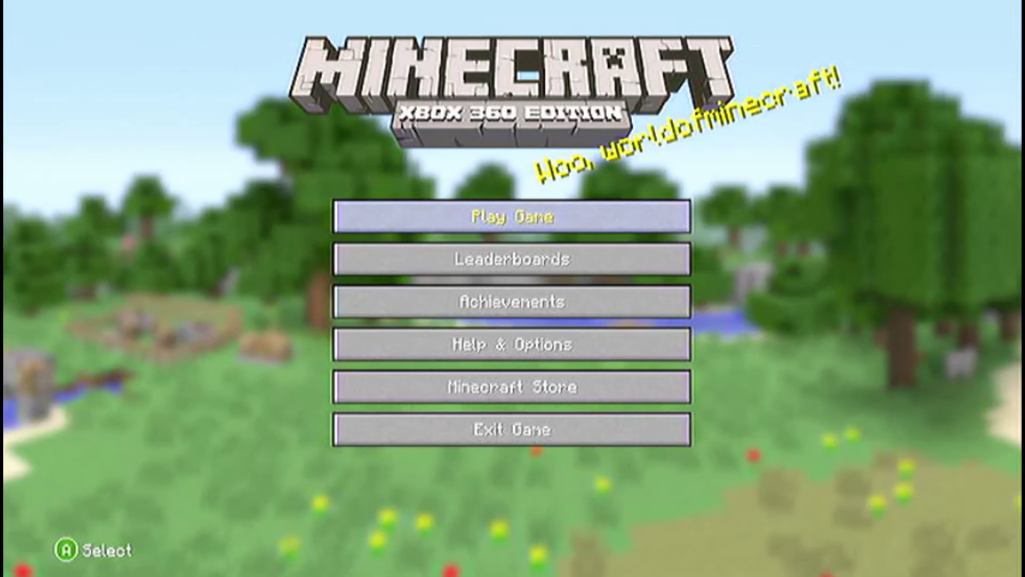
Switch to Minecraft: Xbox 360 Edition and bring up the list of saved worlds for playing a game.
key(Down)
key(Up)
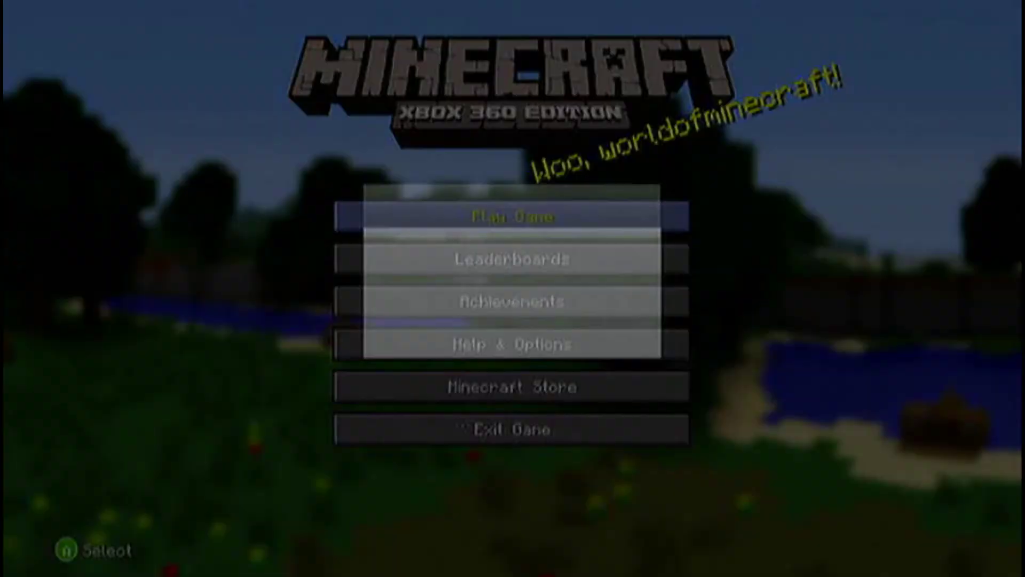
key(Return)
key(Return)
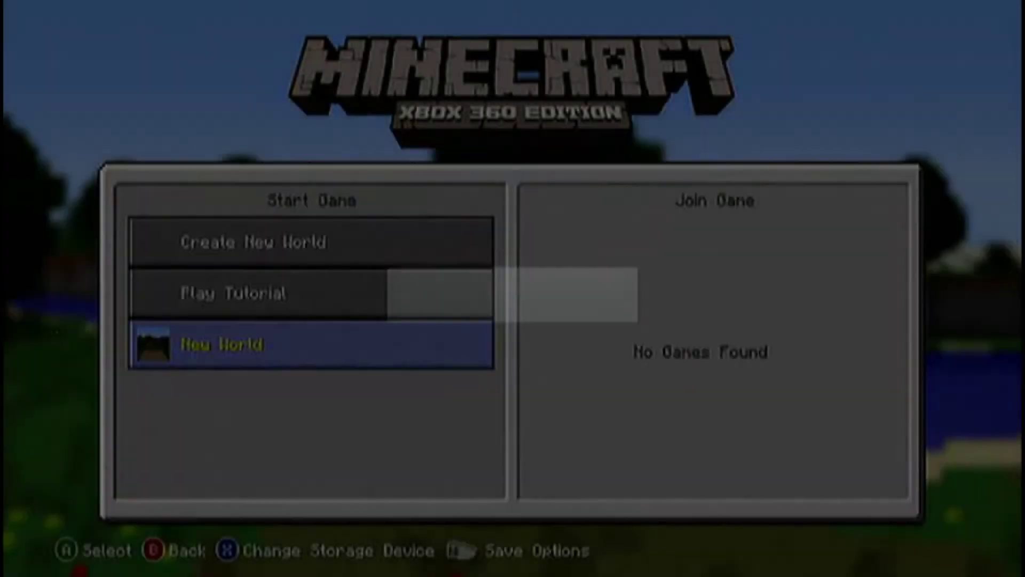
key(Return)
key(Up)
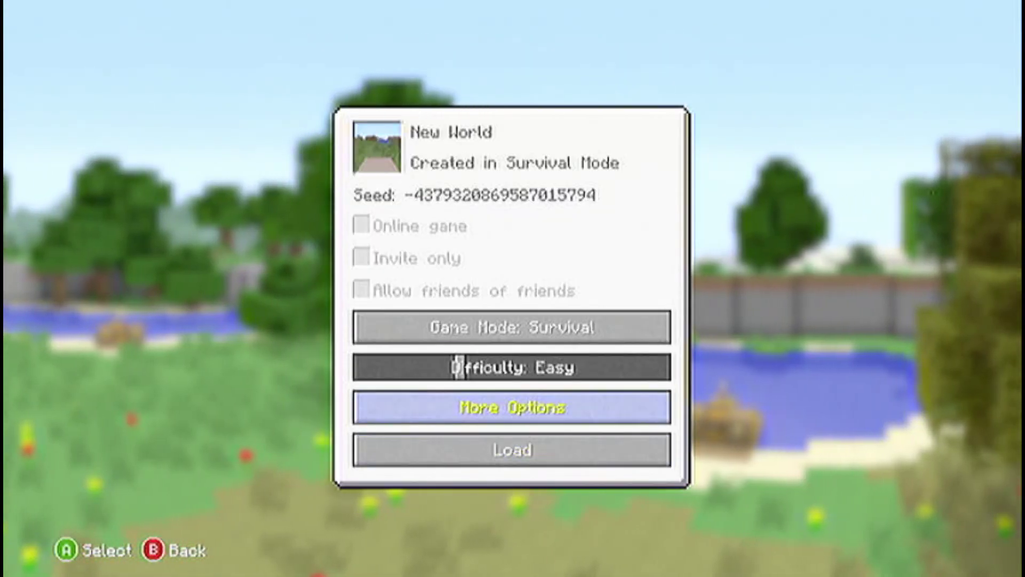
key(Up)
key(Up)
key(Down)
key(Left)
key(Right)
key(Up)
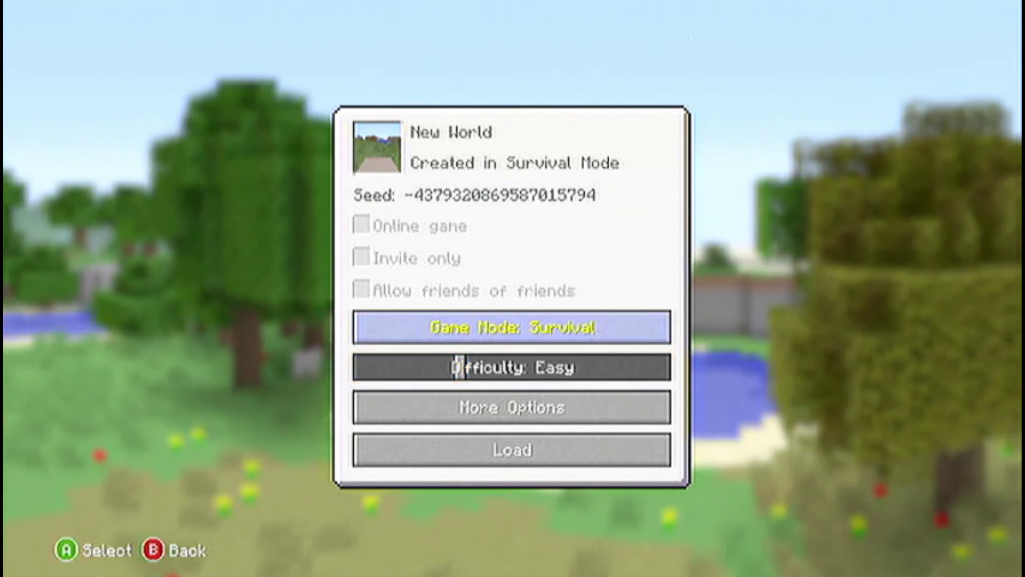
key(Escape)
Change the storage device for the saved worlds to Memory Unit.
key(super)
key(Down)
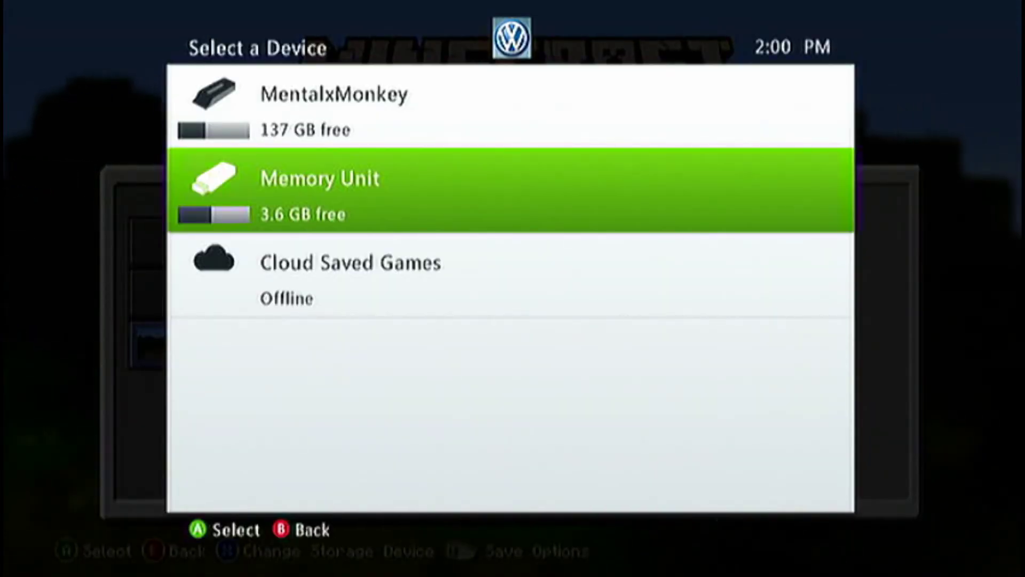
key(Return)
Load the New World save from the memory unit and respawn in the world.
key(Return)
key(Up)
key(Up)
key(Up)
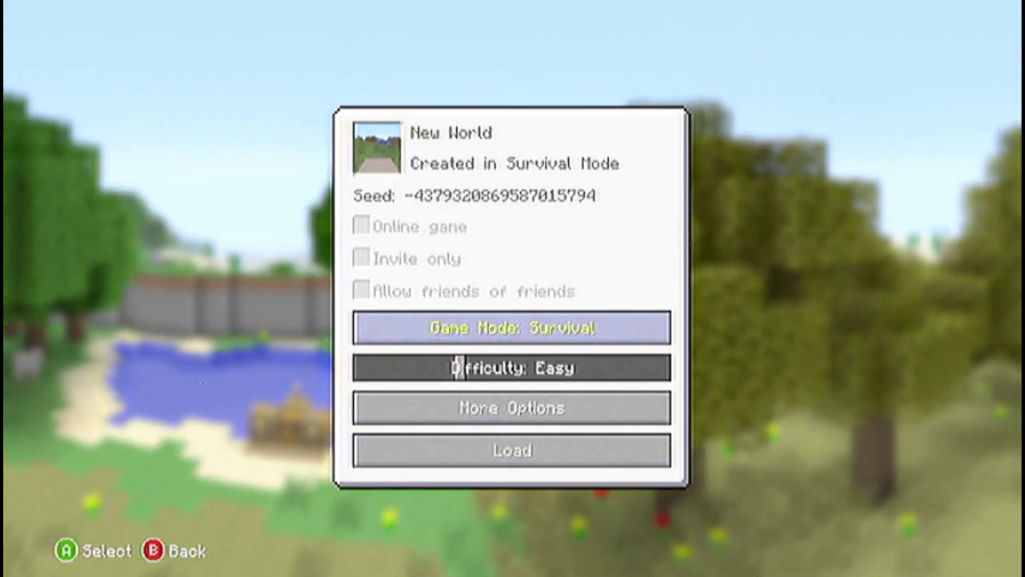
key(Down)
key(Down)
key(Down)
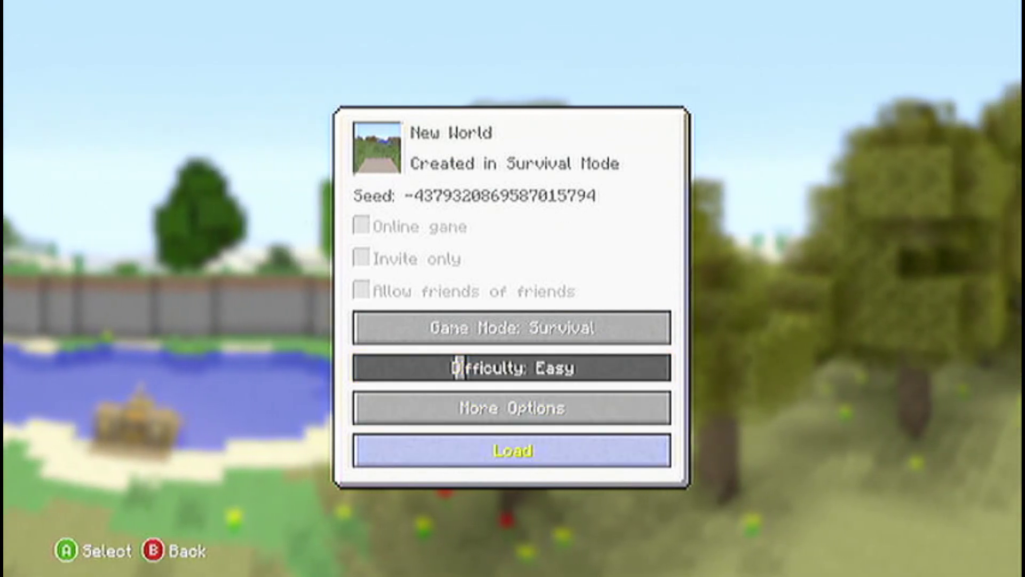
key(Return)
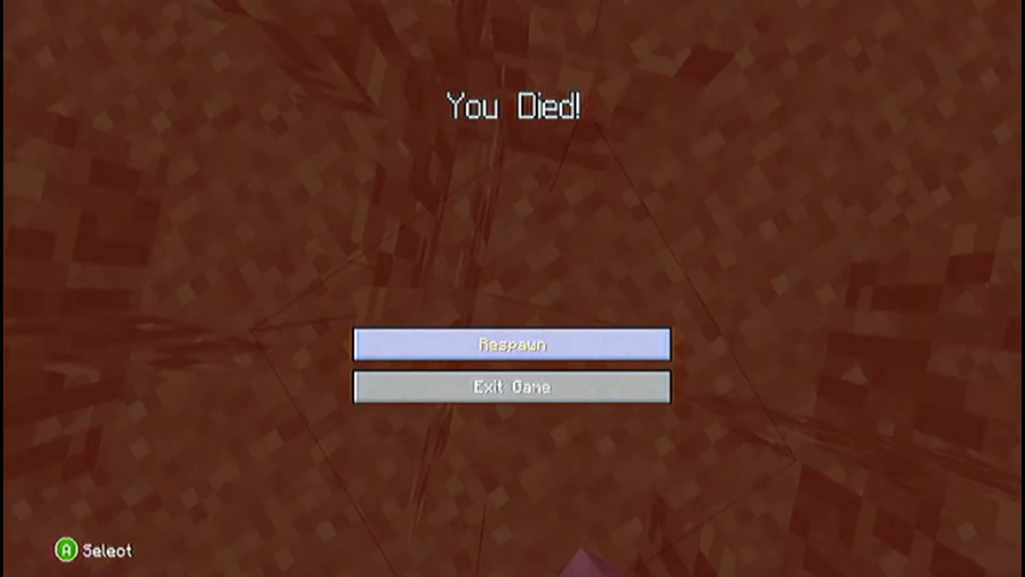
key(Return)
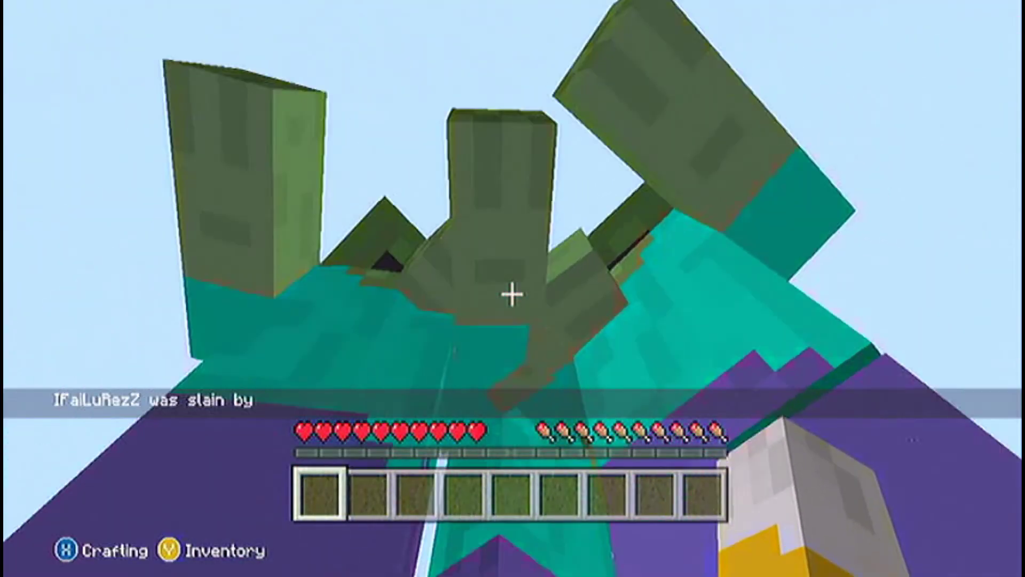